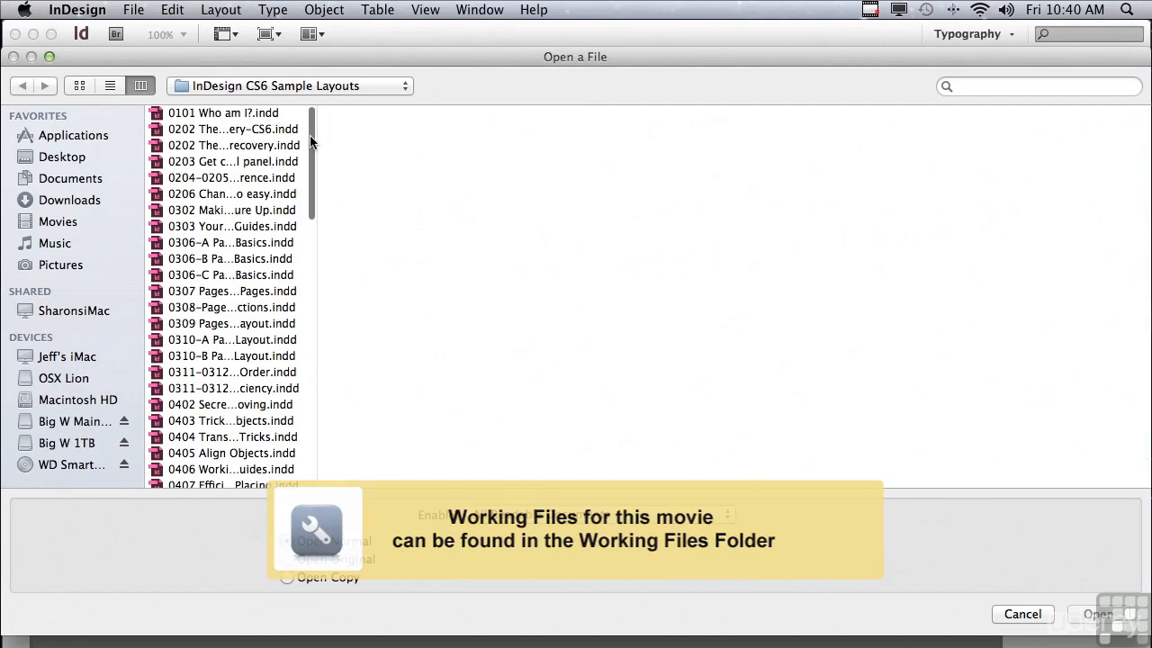
Step: Open the file 1102 Editing Tables Part 1.indd from the InDesign CS6 Sample Layouts folder
{"action": "scroll", "coordinate": [304, 289], "scroll_direction": "down", "scroll_amount": 10}
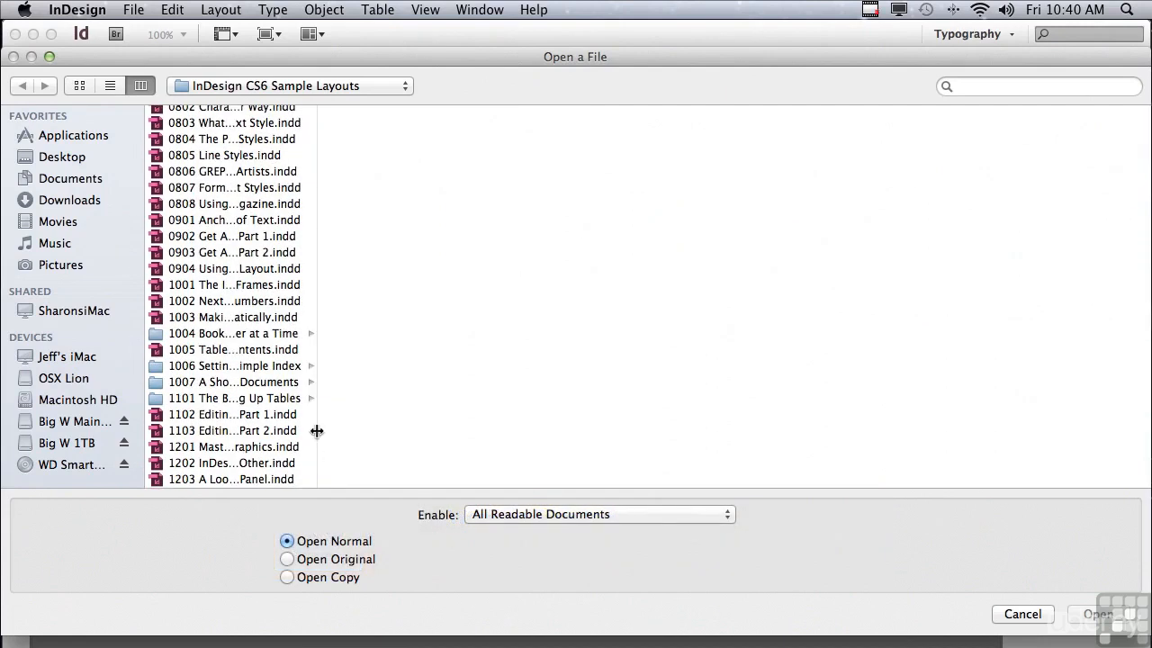
{"action": "left_click", "coordinate": [211, 414]}
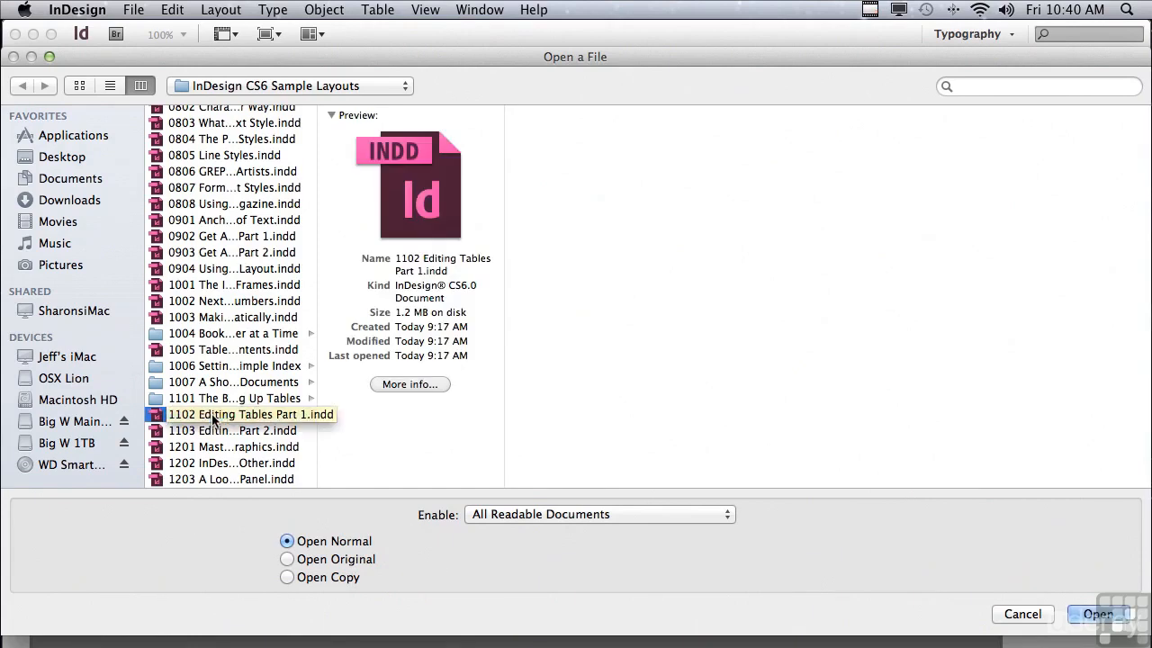
{"action": "left_click", "coordinate": [1089, 614]}
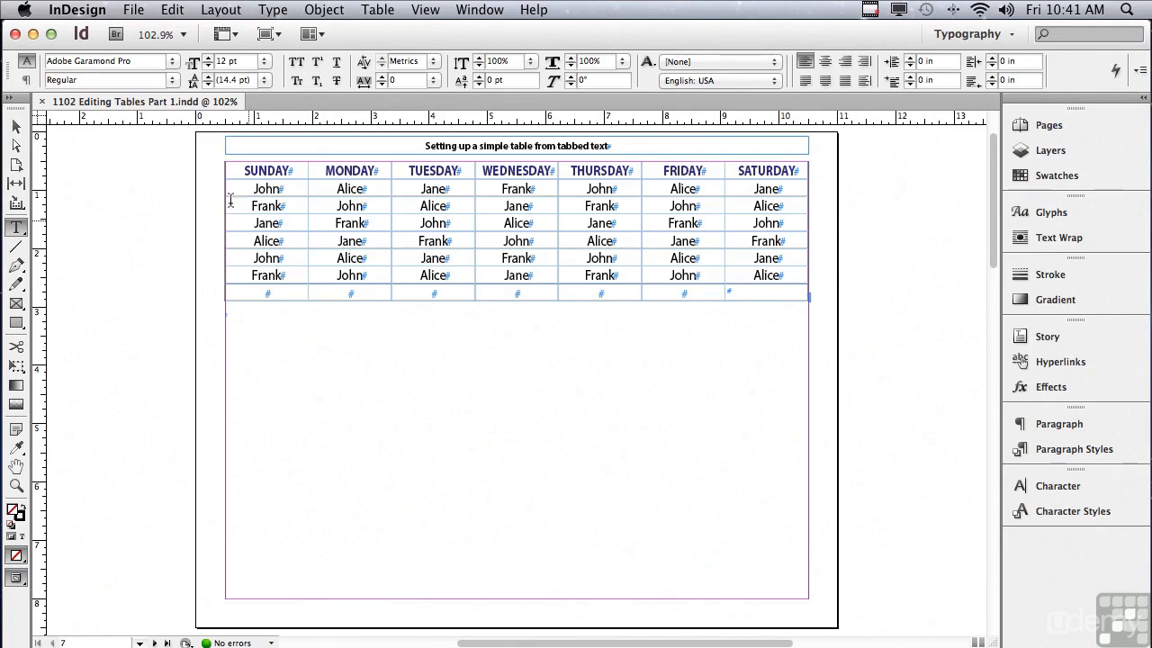
Step: Select the SUNDAY cell, then select the whole table columns from Sunday through Thursday
{"action": "left_click", "coordinate": [233, 170]}
{"action": "left_click_drag", "start_coordinate": [233, 171], "coordinate": [307, 171]}
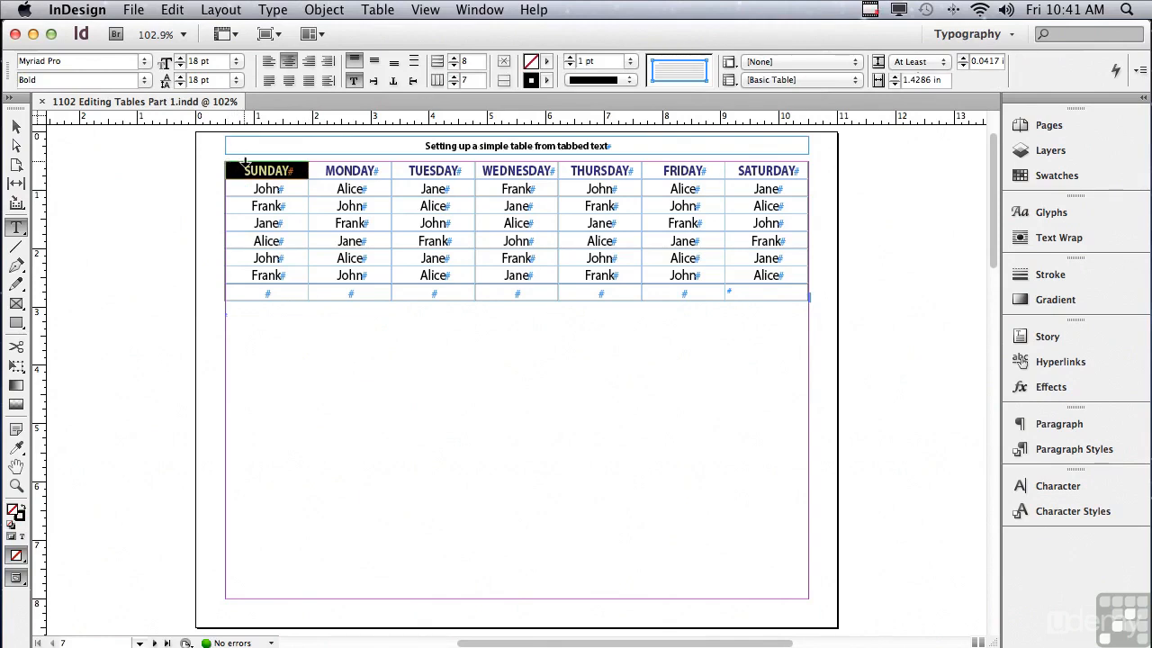
{"action": "left_click", "coordinate": [246, 162]}
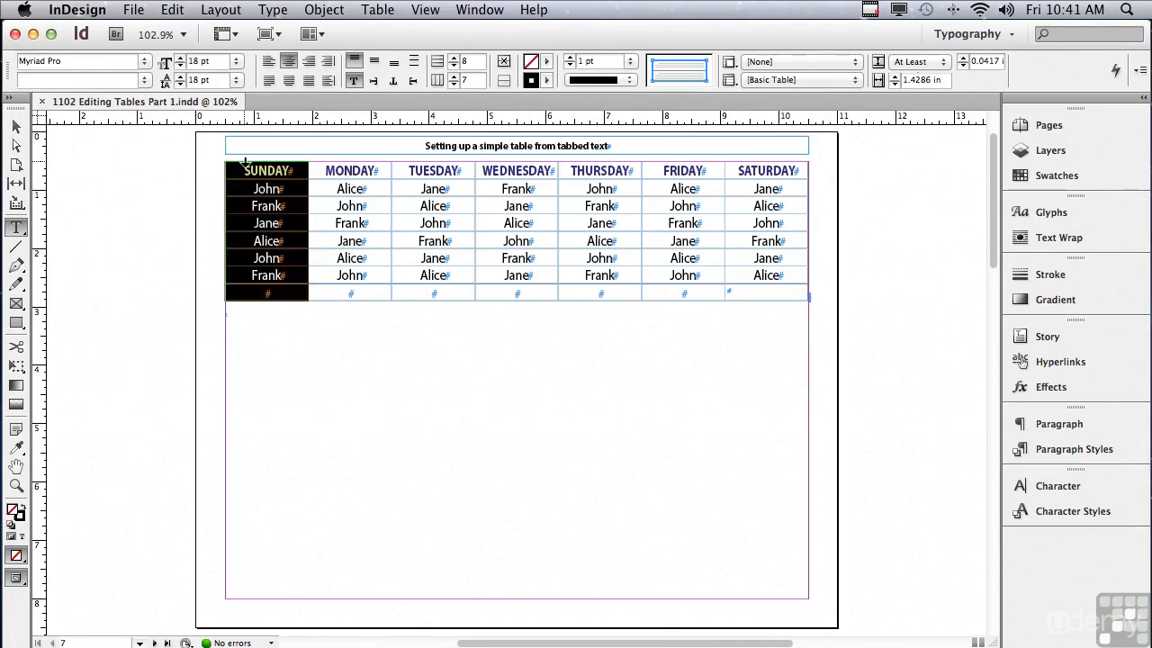
{"action": "left_click_drag", "start_coordinate": [246, 162], "coordinate": [592, 169]}
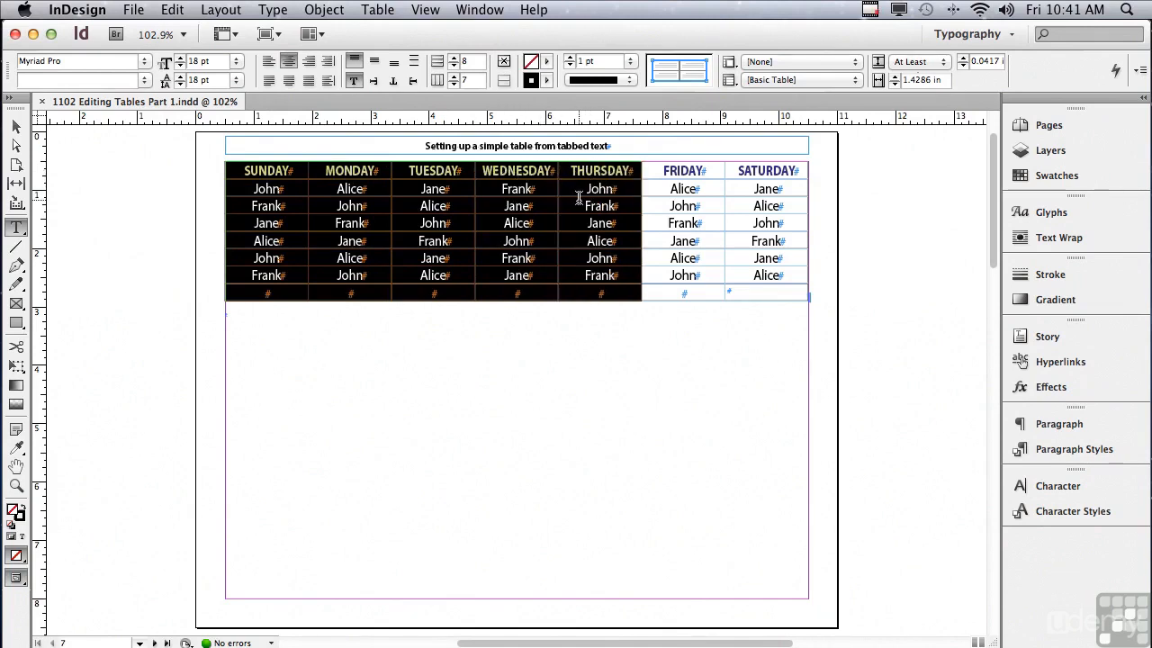
Step: Select the six rows of names below the weekday headings
{"action": "left_click", "coordinate": [226, 189]}
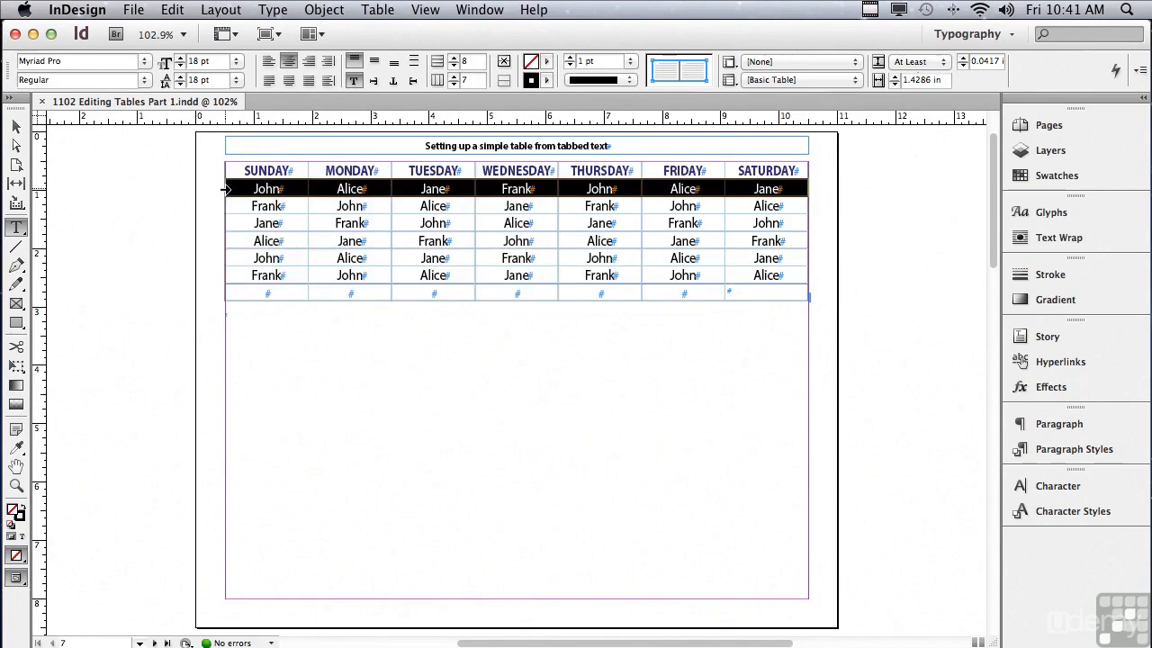
{"action": "left_click_drag", "start_coordinate": [226, 189], "coordinate": [224, 280]}
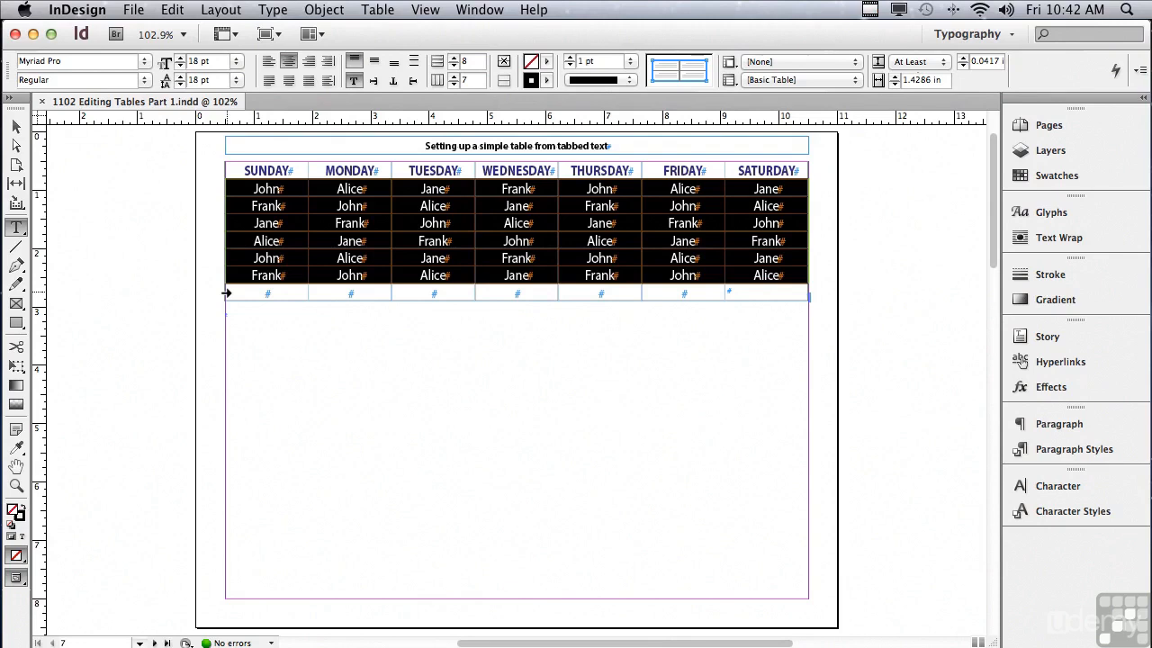
Step: Delete the empty last row of the table
{"action": "left_click", "coordinate": [227, 292]}
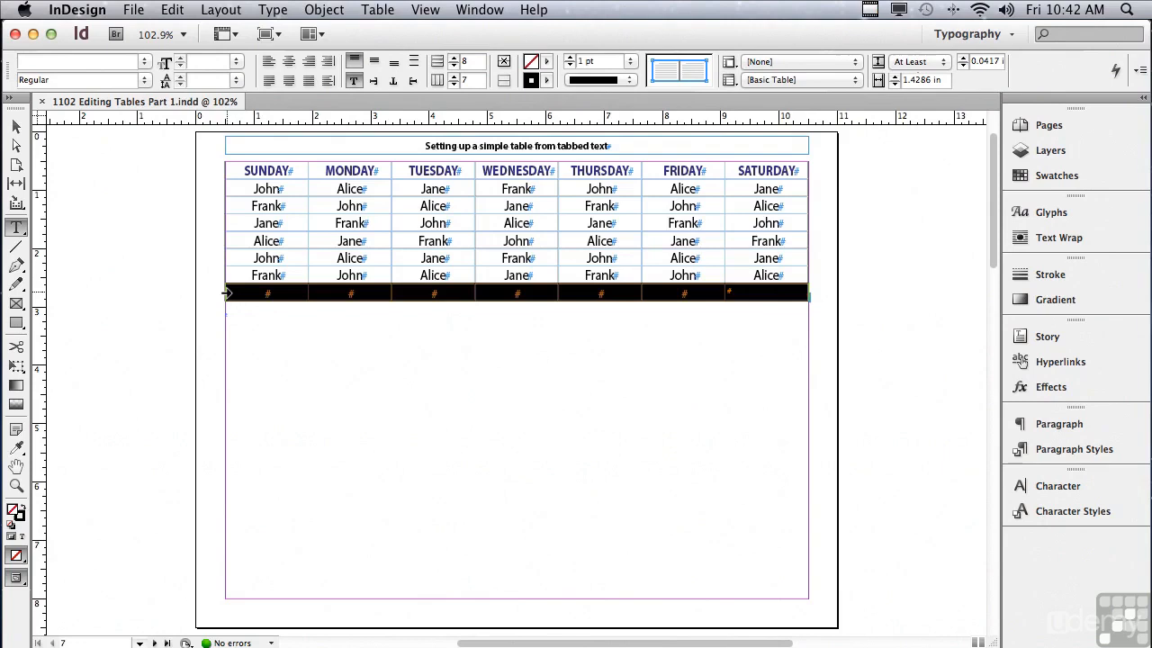
{"action": "left_click", "coordinate": [364, 8]}
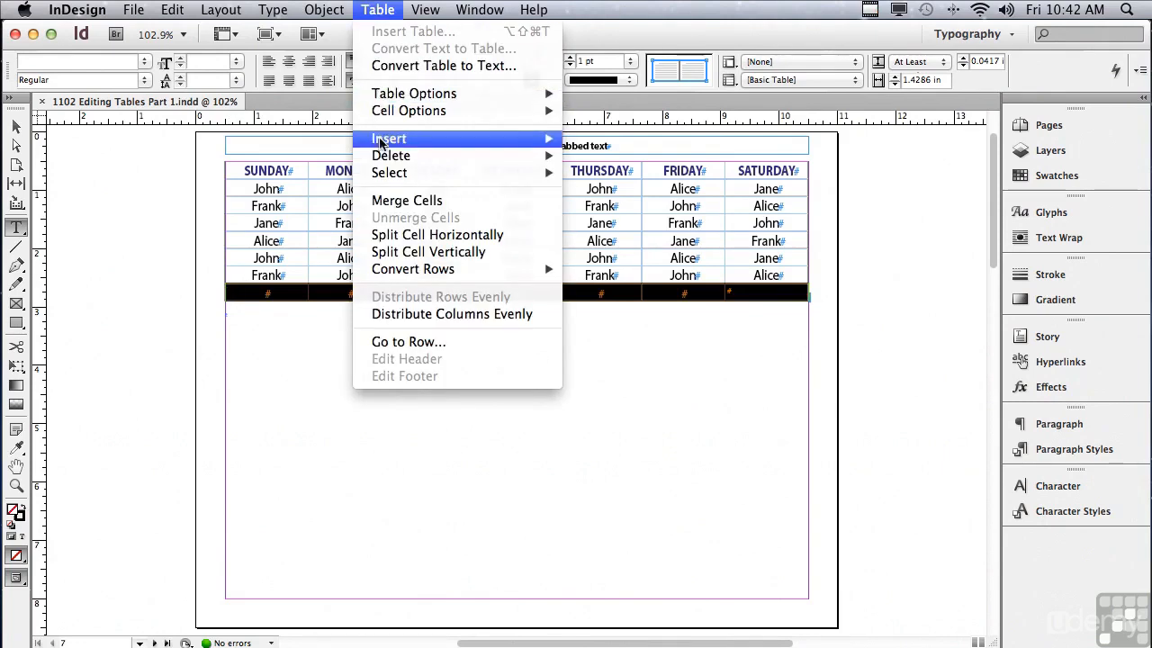
{"action": "mouse_move", "coordinate": [381, 158]}
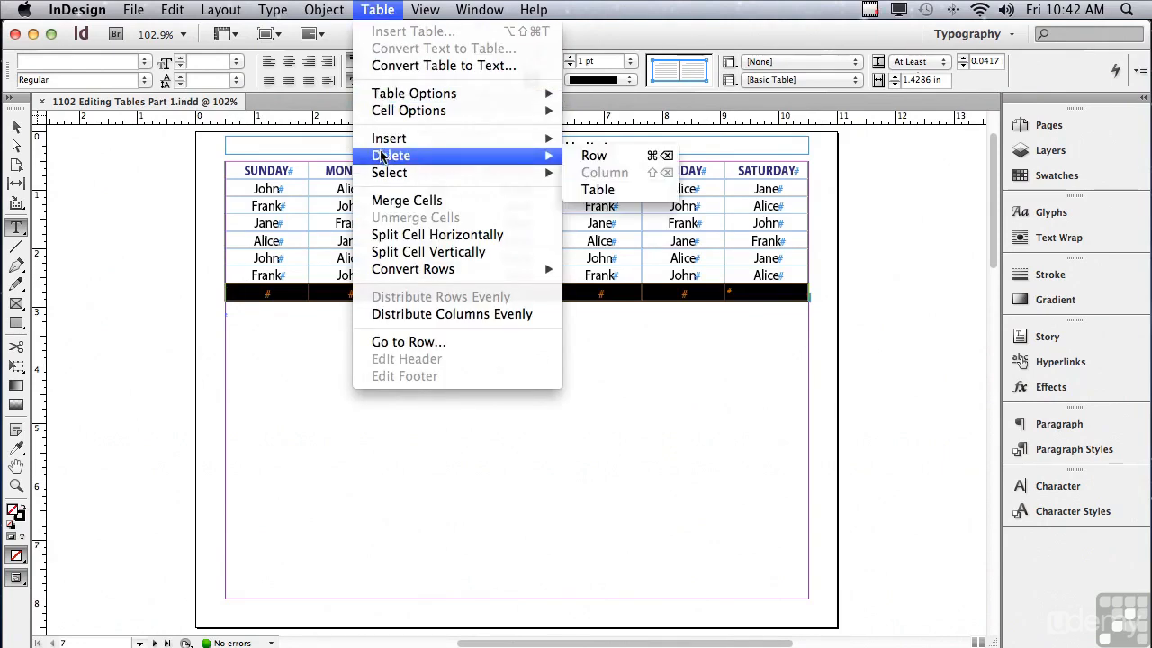
{"action": "left_click", "coordinate": [593, 157]}
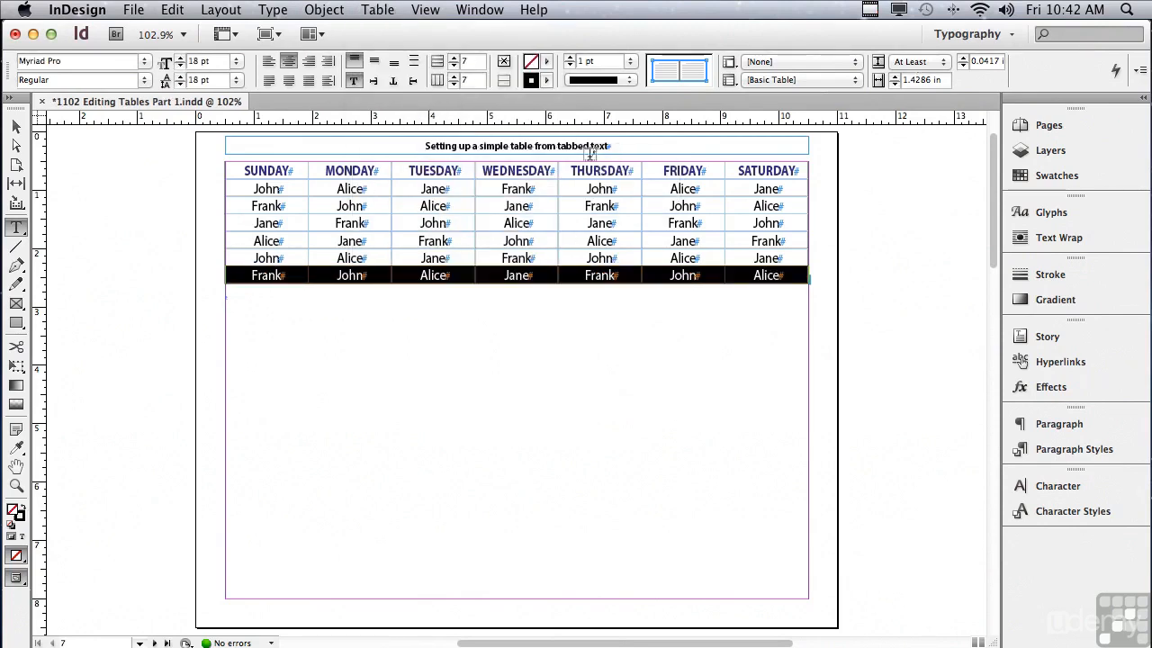
Step: Set the minimum row height of the entire table to 0.5 in and vertically center the text in its cells
{"action": "left_click", "coordinate": [225, 163]}
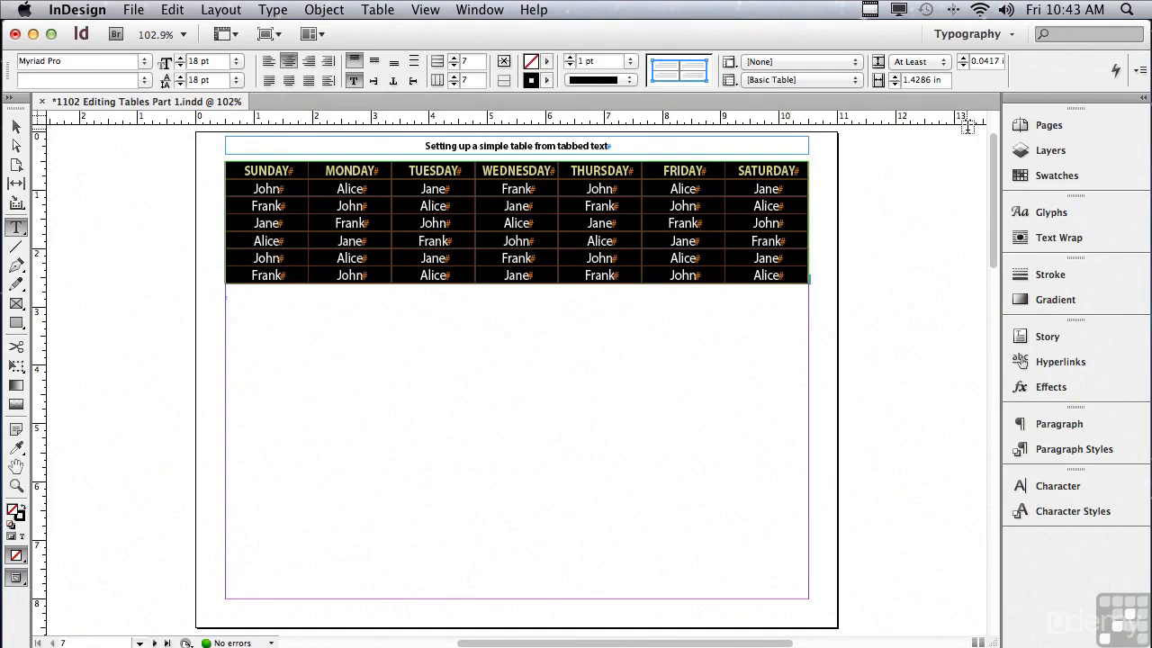
{"action": "left_click", "coordinate": [965, 58]}
{"action": "left_click", "coordinate": [965, 59]}
{"action": "left_click", "coordinate": [965, 59]}
{"action": "left_click", "coordinate": [965, 58]}
{"action": "left_click", "coordinate": [965, 58]}
{"action": "left_click", "coordinate": [965, 59]}
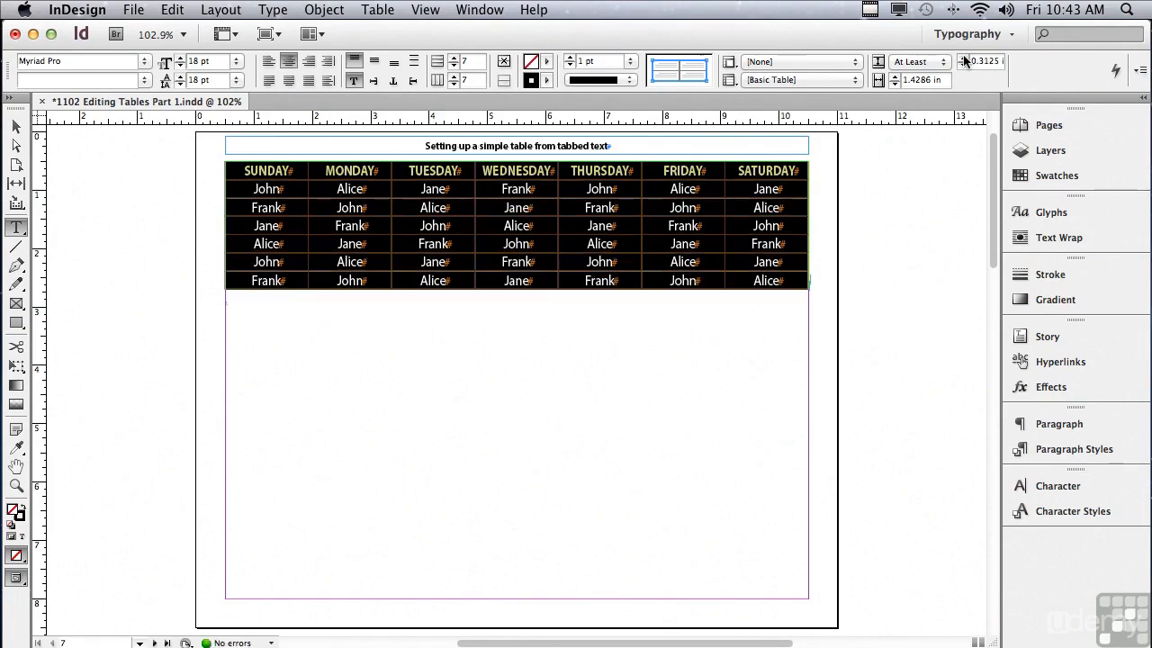
{"action": "left_click", "coordinate": [965, 59]}
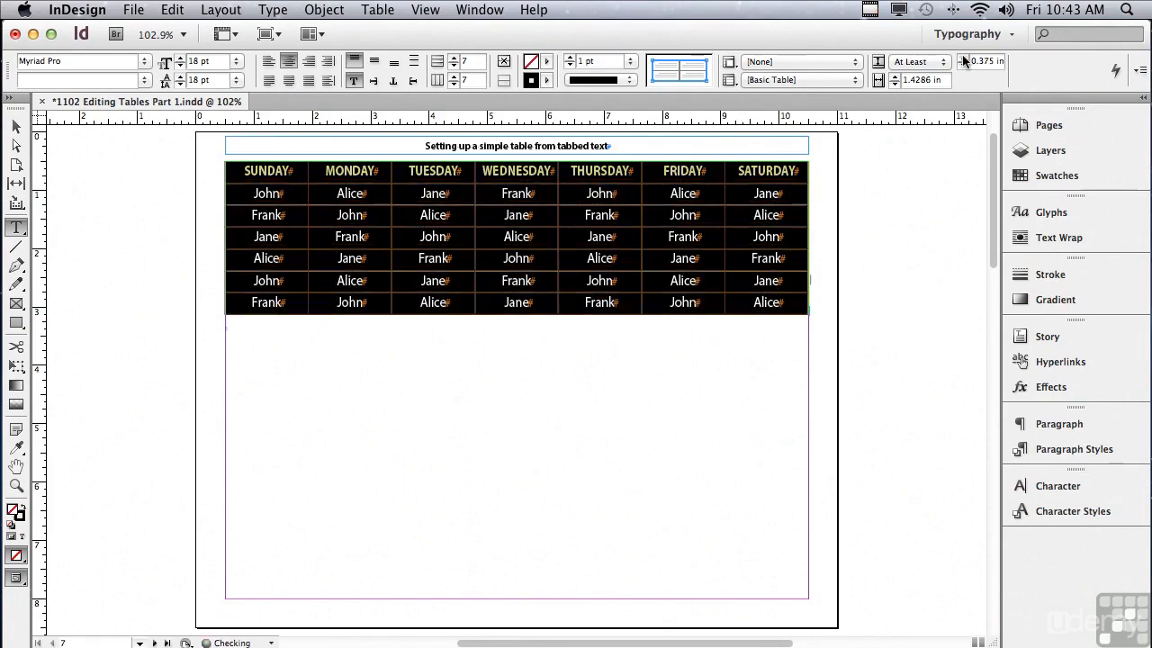
{"action": "left_click", "coordinate": [965, 59]}
{"action": "left_click", "coordinate": [965, 59]}
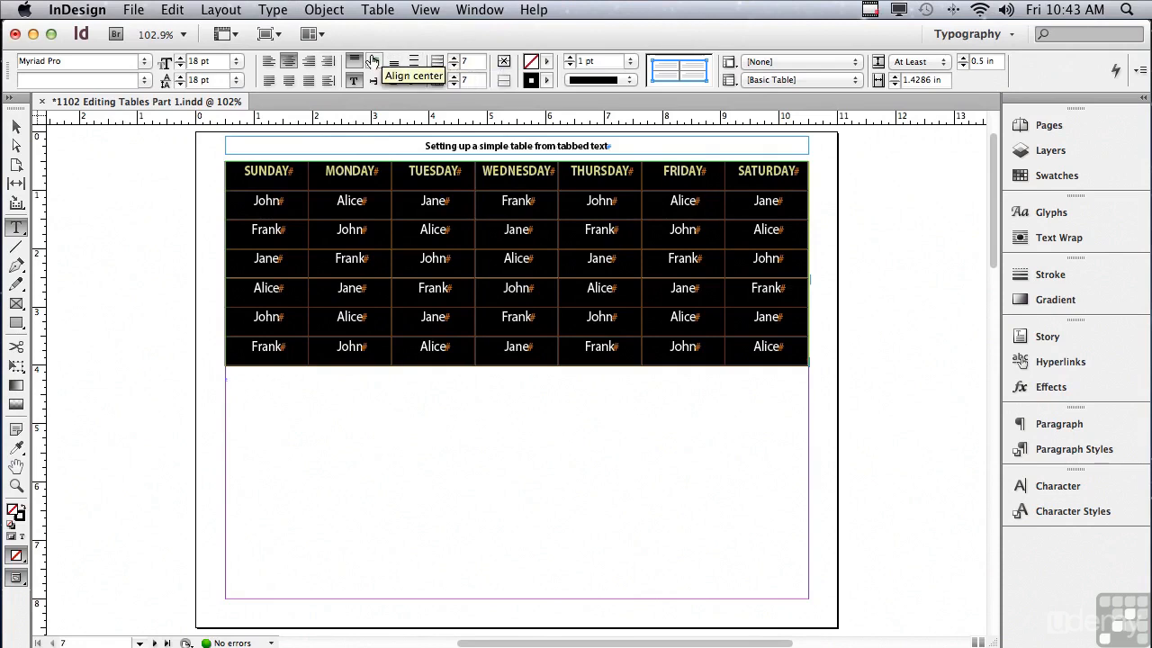
{"action": "left_click", "coordinate": [373, 60]}
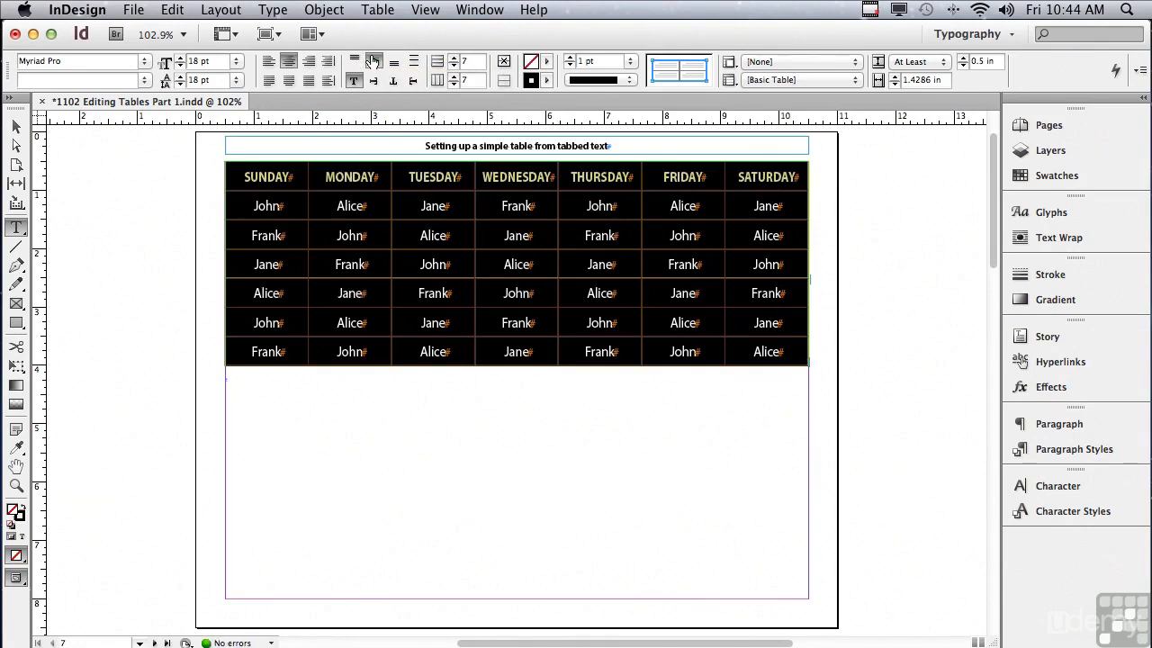
Step: Convert the row of weekday names into a table header row
{"action": "left_click", "coordinate": [228, 177]}
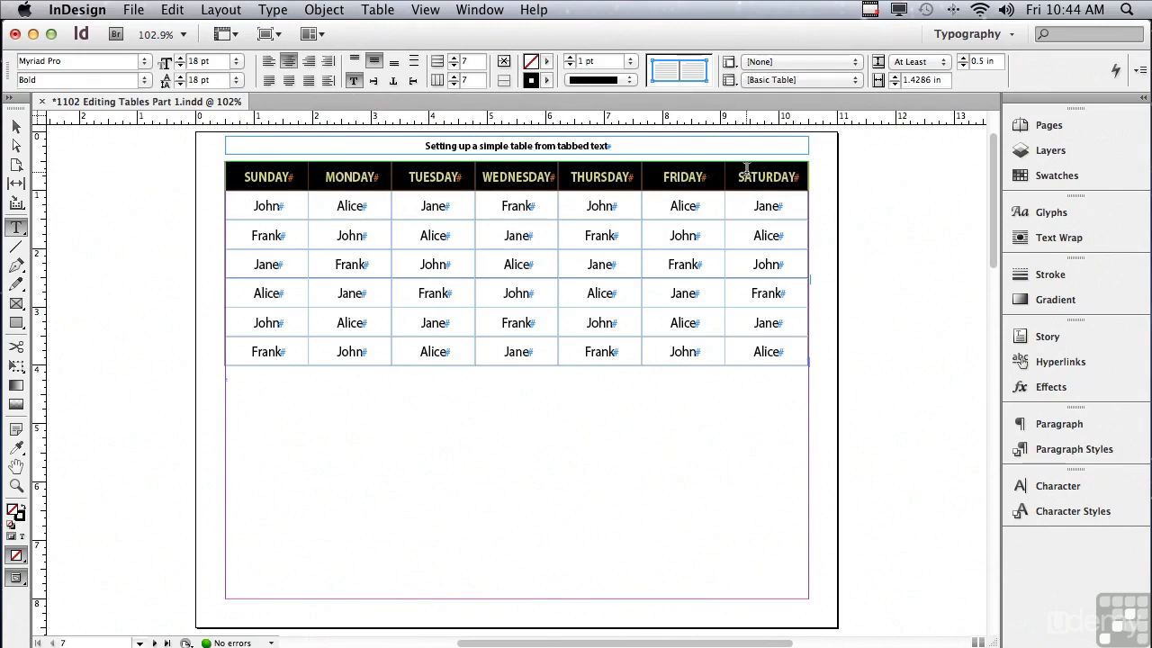
{"action": "left_click", "coordinate": [369, 9]}
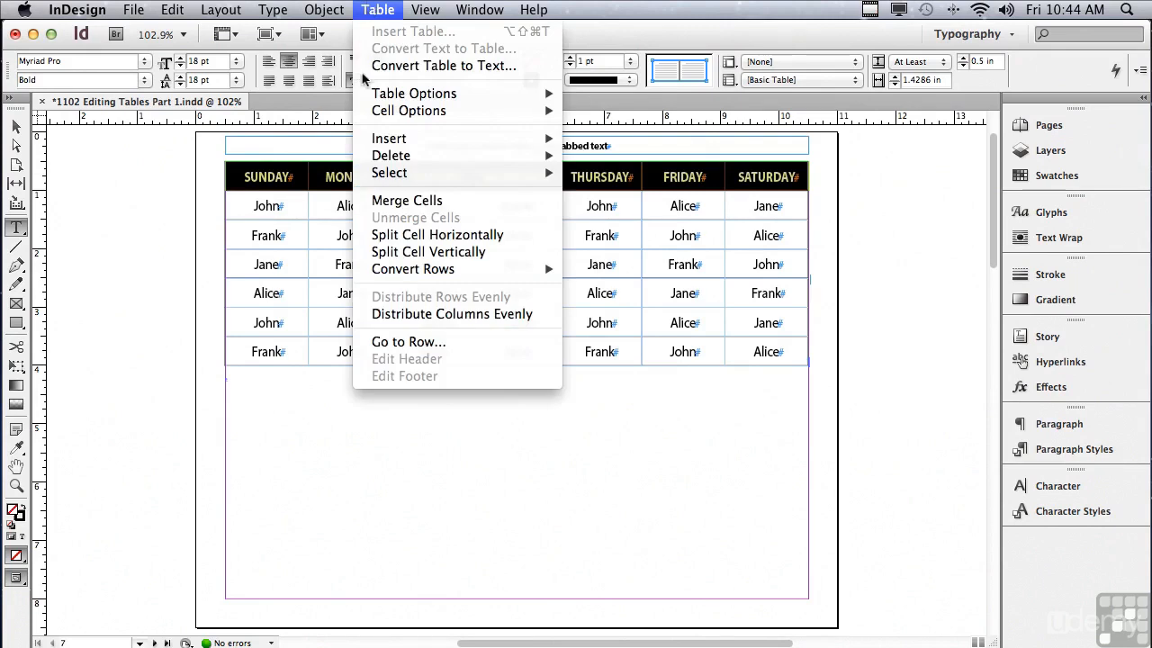
{"action": "mouse_move", "coordinate": [376, 272]}
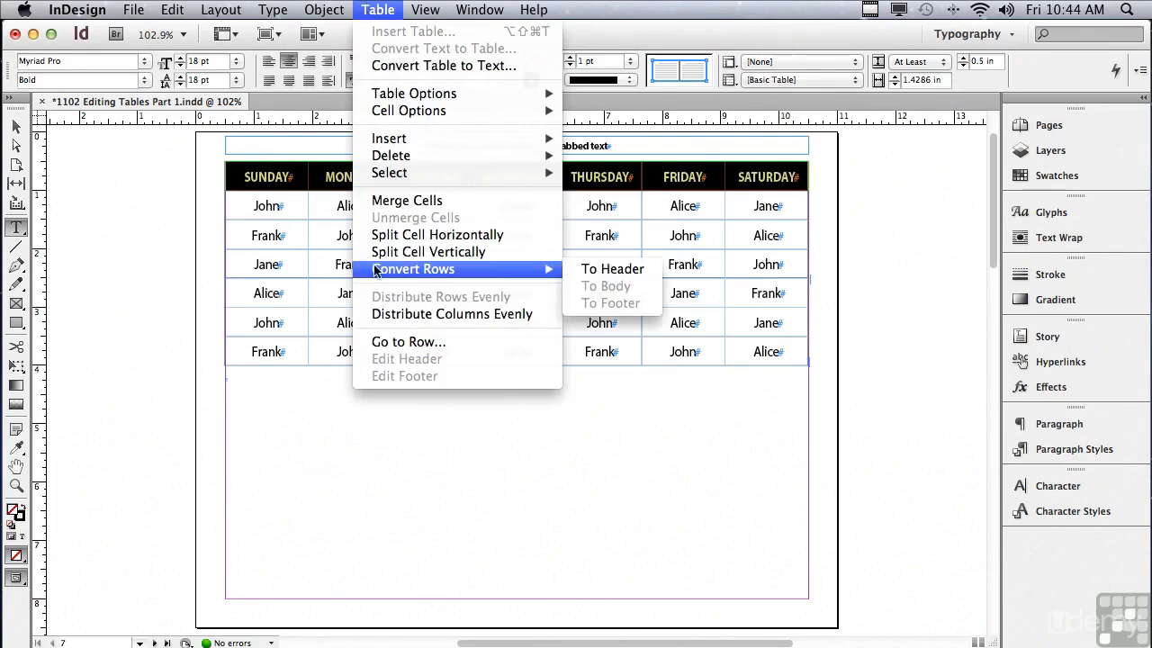
{"action": "left_click", "coordinate": [587, 270]}
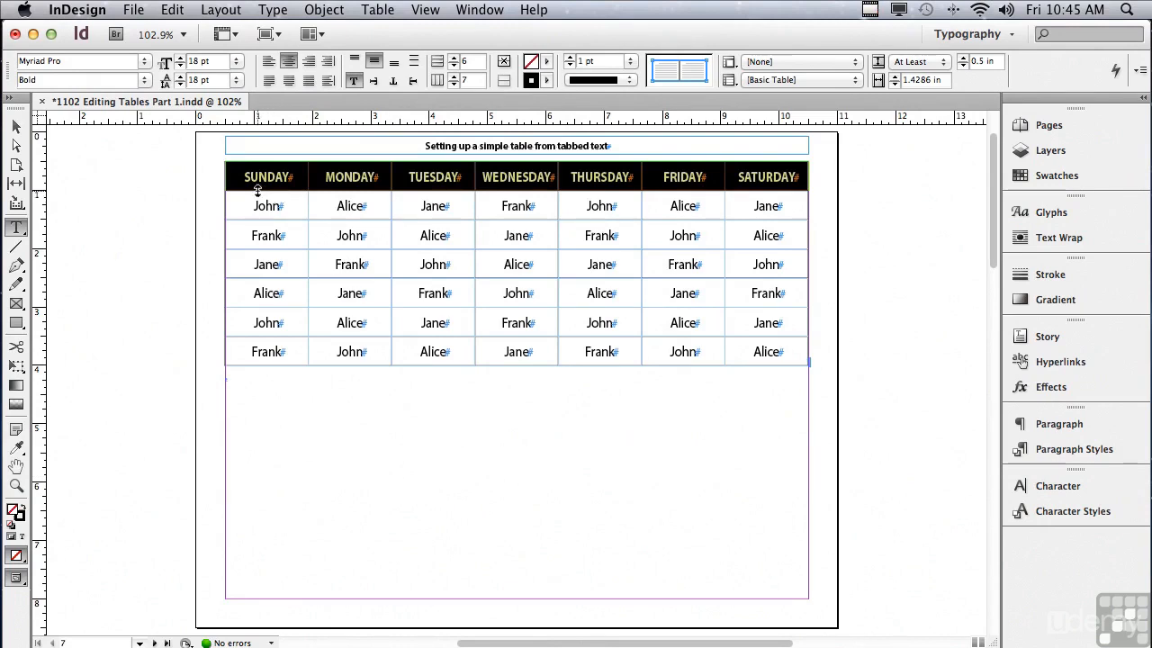
Step: Fill the weekday header row with the cyan swatch C=100 M=0 Y=0 K=0 and deselect it
{"action": "left_click", "coordinate": [547, 64]}
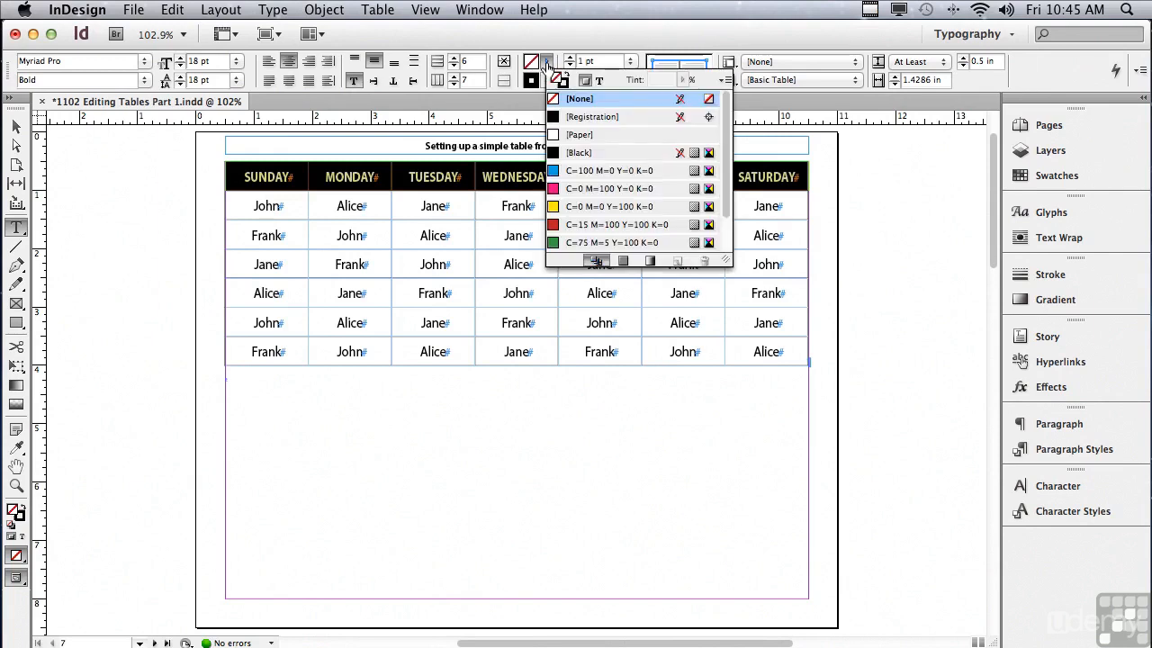
{"action": "left_click_drag", "start_coordinate": [727, 132], "coordinate": [730, 194]}
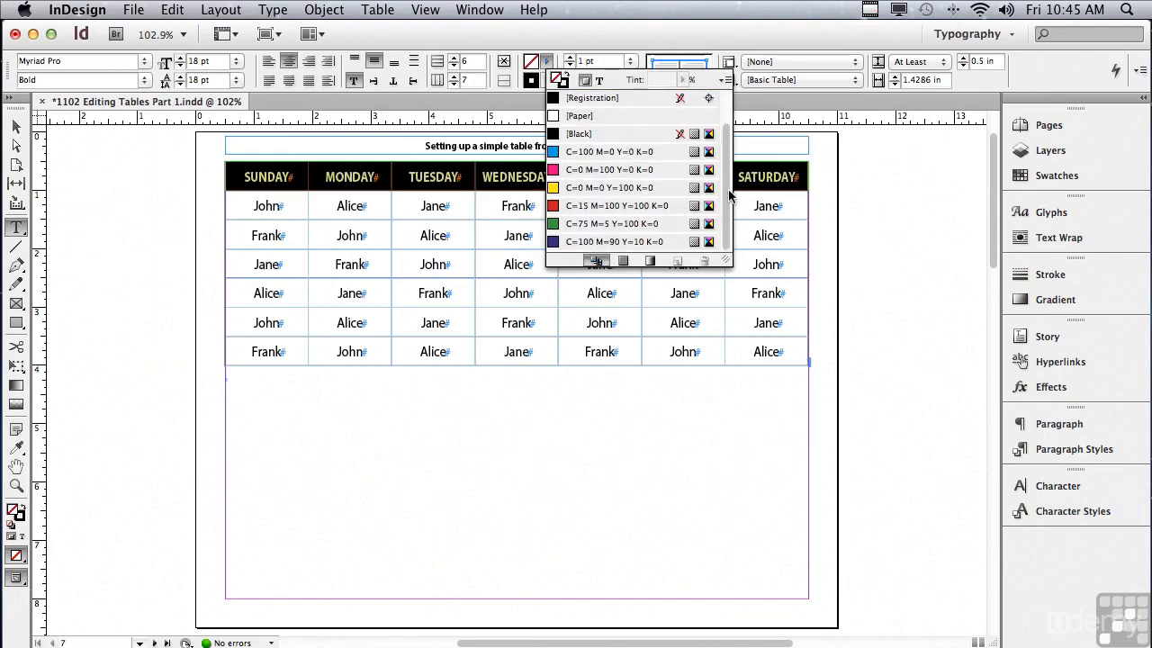
{"action": "left_click", "coordinate": [556, 153]}
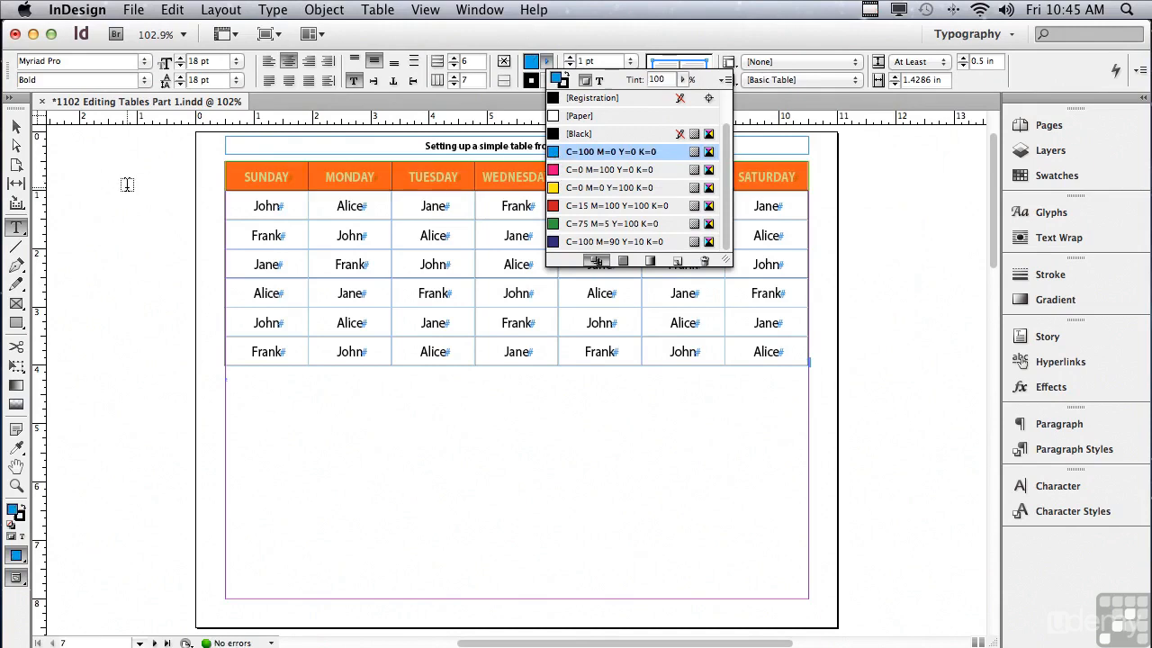
{"action": "left_click", "coordinate": [127, 185]}
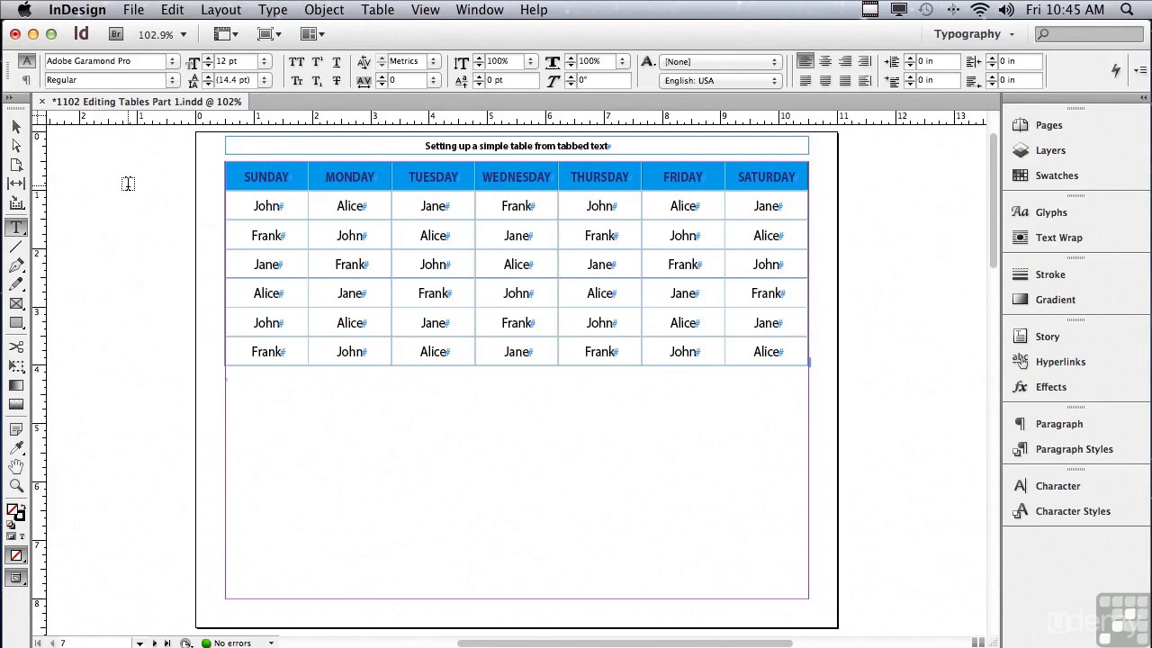
Step: Try the Regular font style on the weekday header text, then set it back to Bold
{"action": "left_click", "coordinate": [227, 177]}
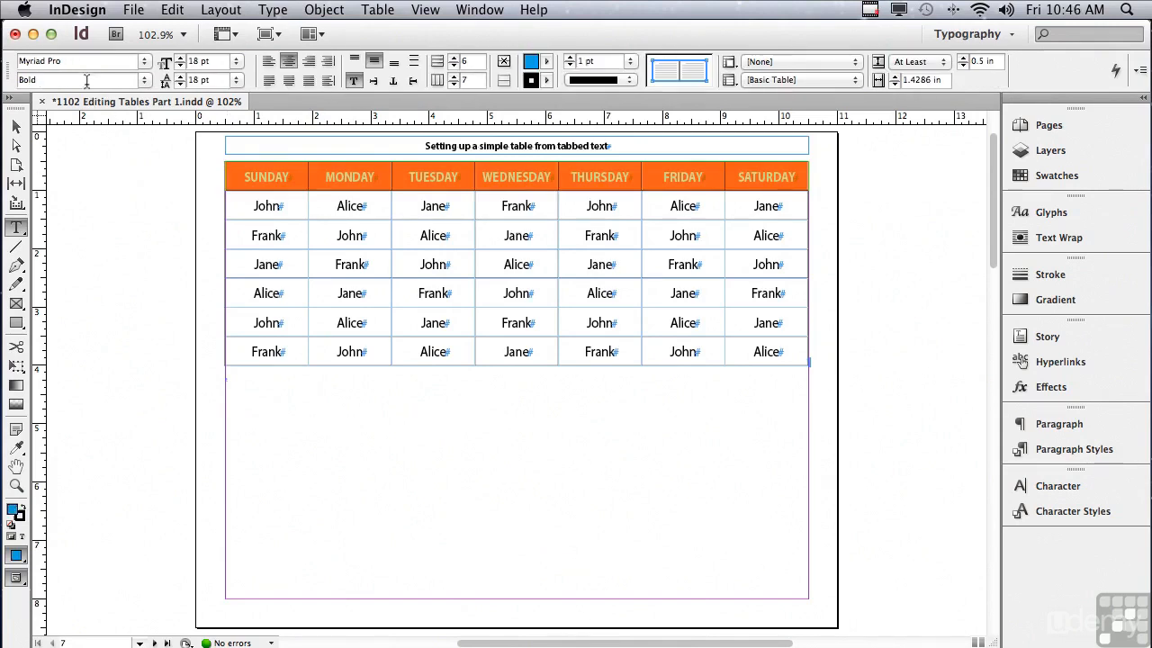
{"action": "left_click", "coordinate": [144, 81]}
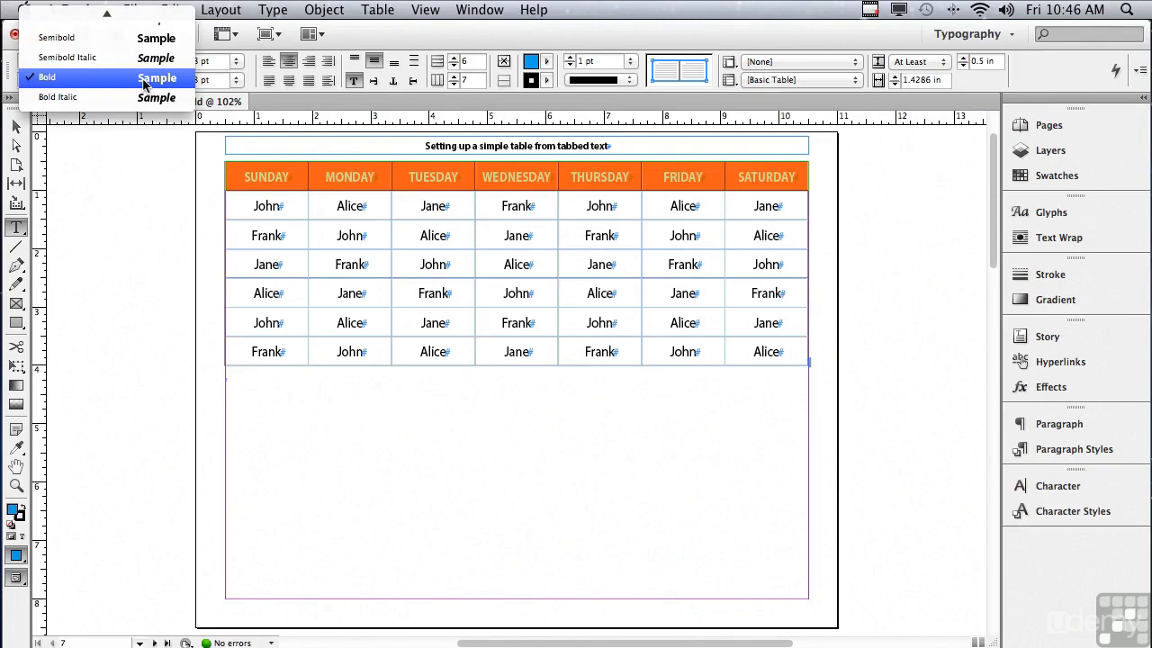
{"action": "scroll", "coordinate": [135, 85], "scroll_direction": "up", "scroll_amount": 5}
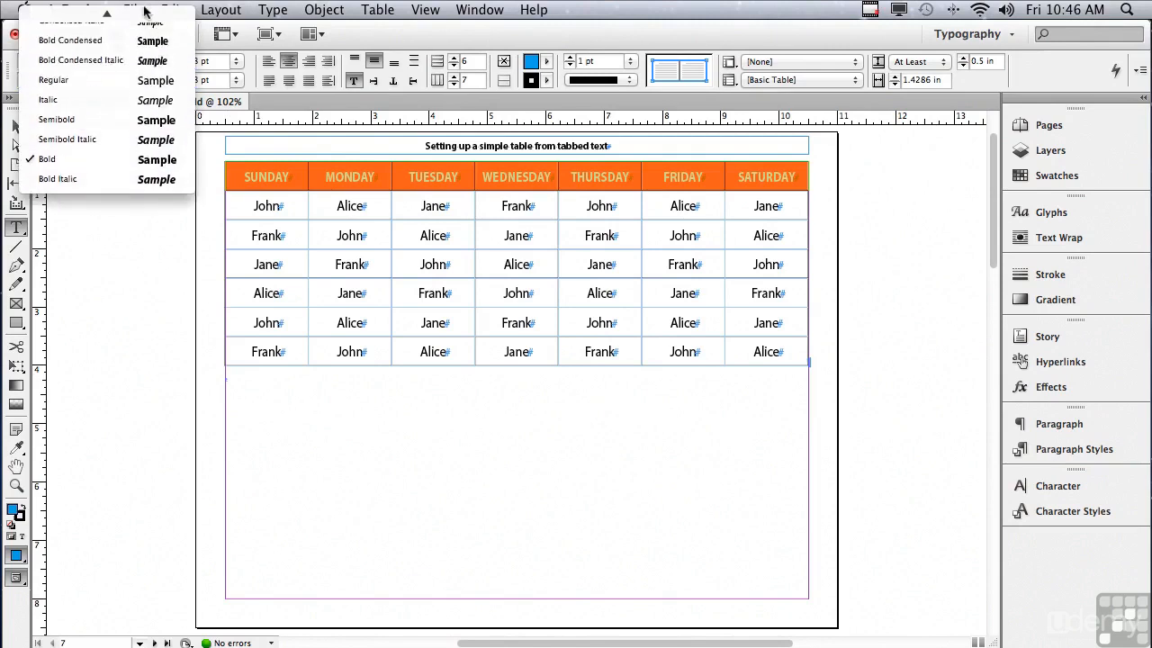
{"action": "left_click", "coordinate": [113, 99]}
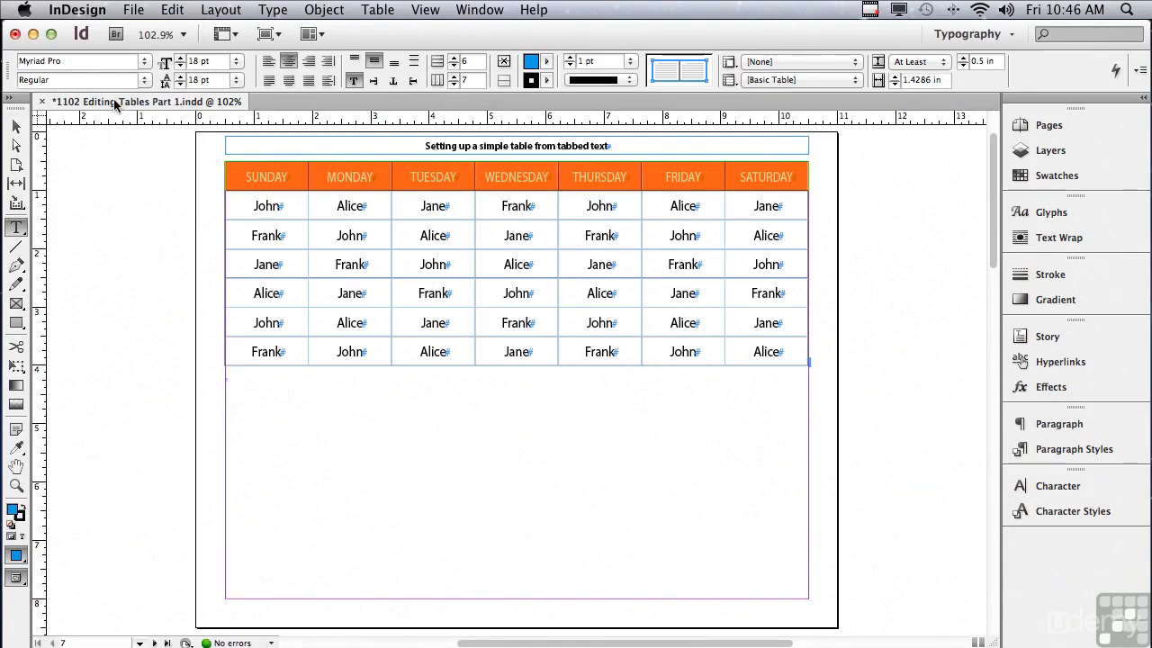
{"action": "left_click", "coordinate": [147, 80]}
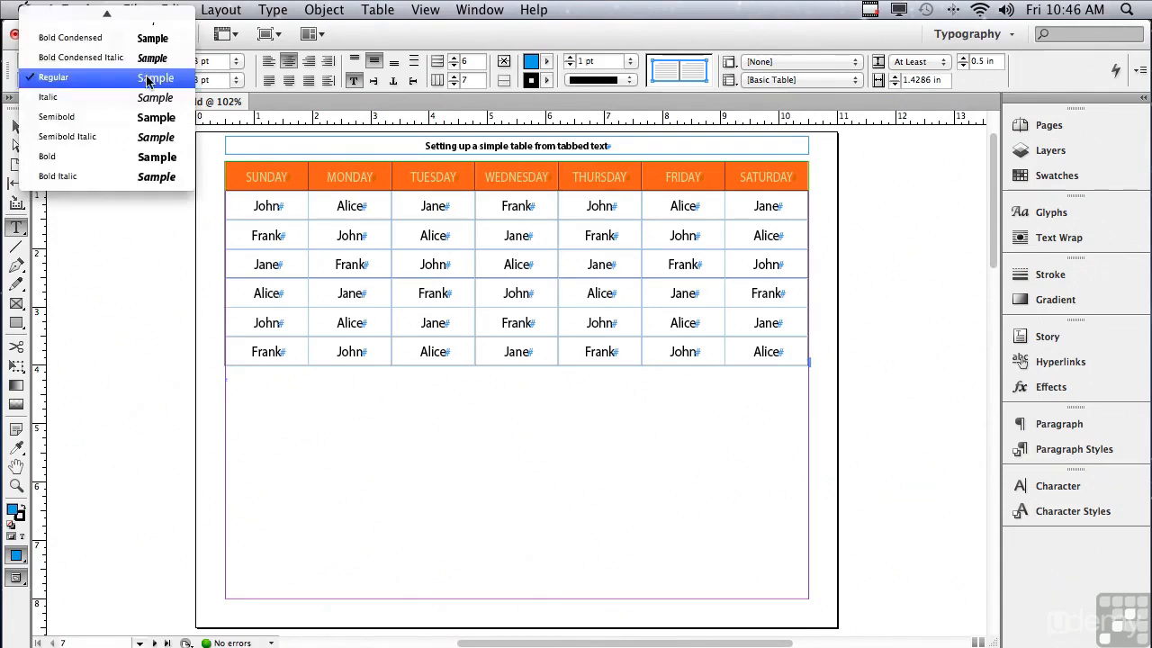
{"action": "left_click", "coordinate": [131, 158]}
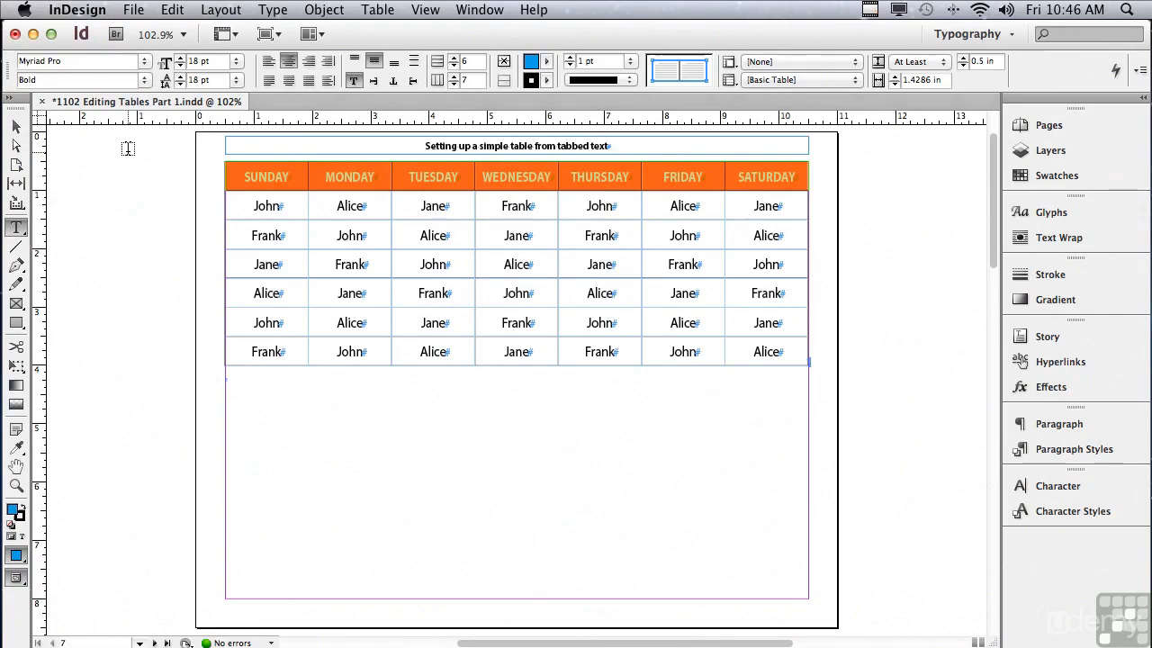
Step: Give the entire table an alternating fill with the Every Other Row pattern
{"action": "left_click", "coordinate": [226, 163]}
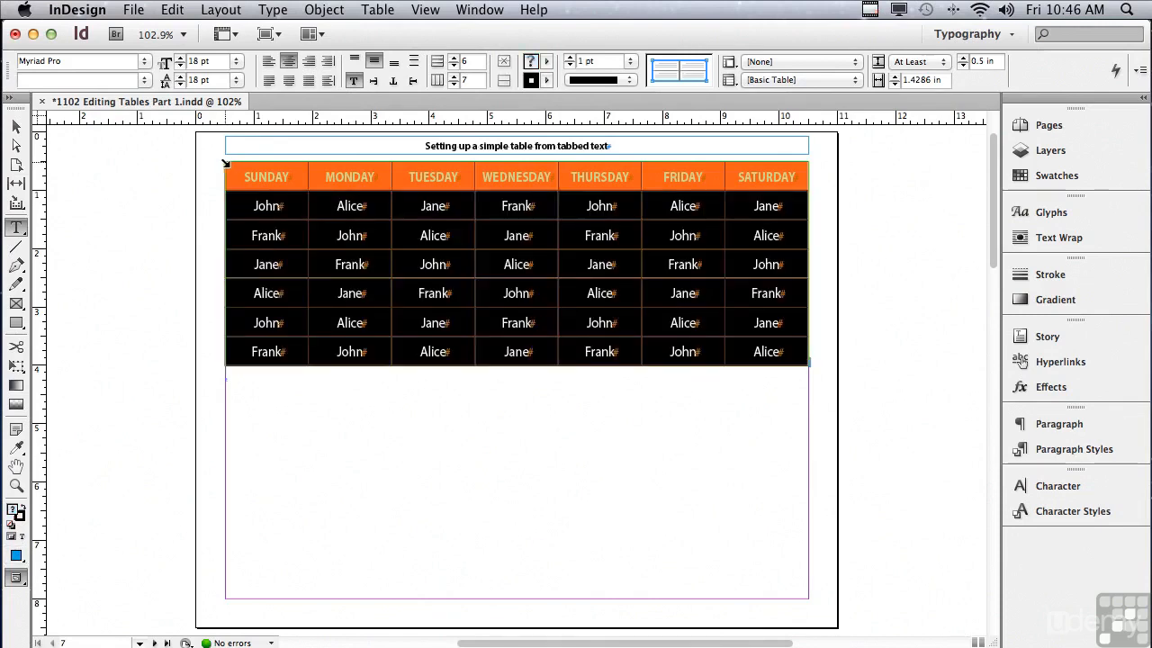
{"action": "left_click", "coordinate": [372, 9]}
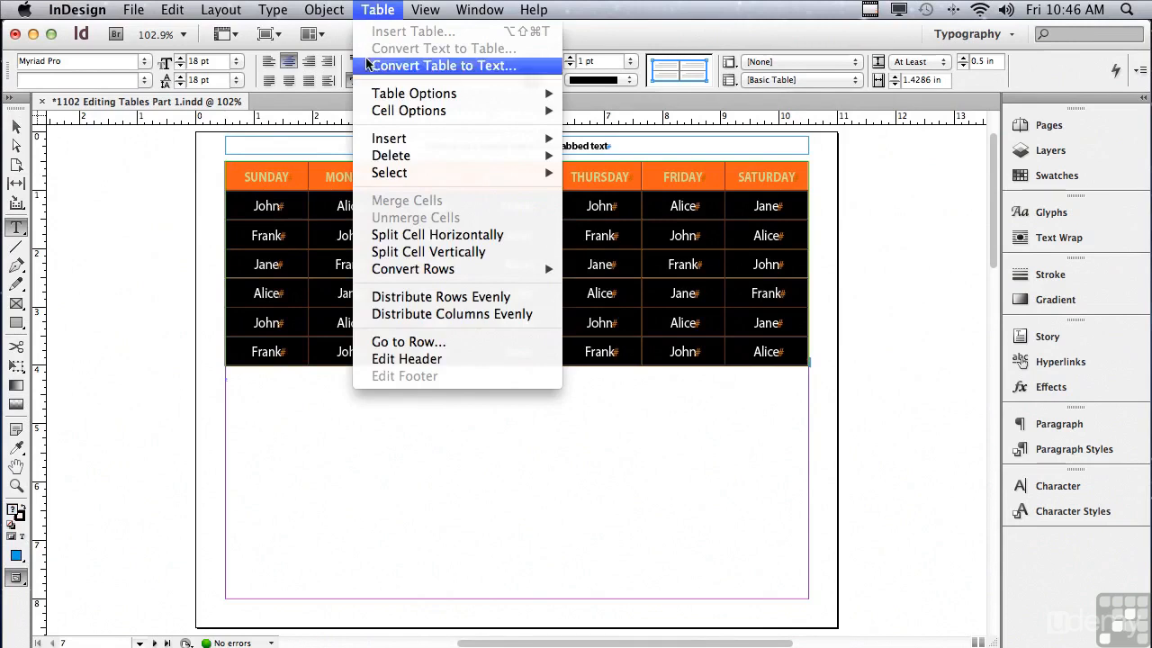
{"action": "mouse_move", "coordinate": [373, 93]}
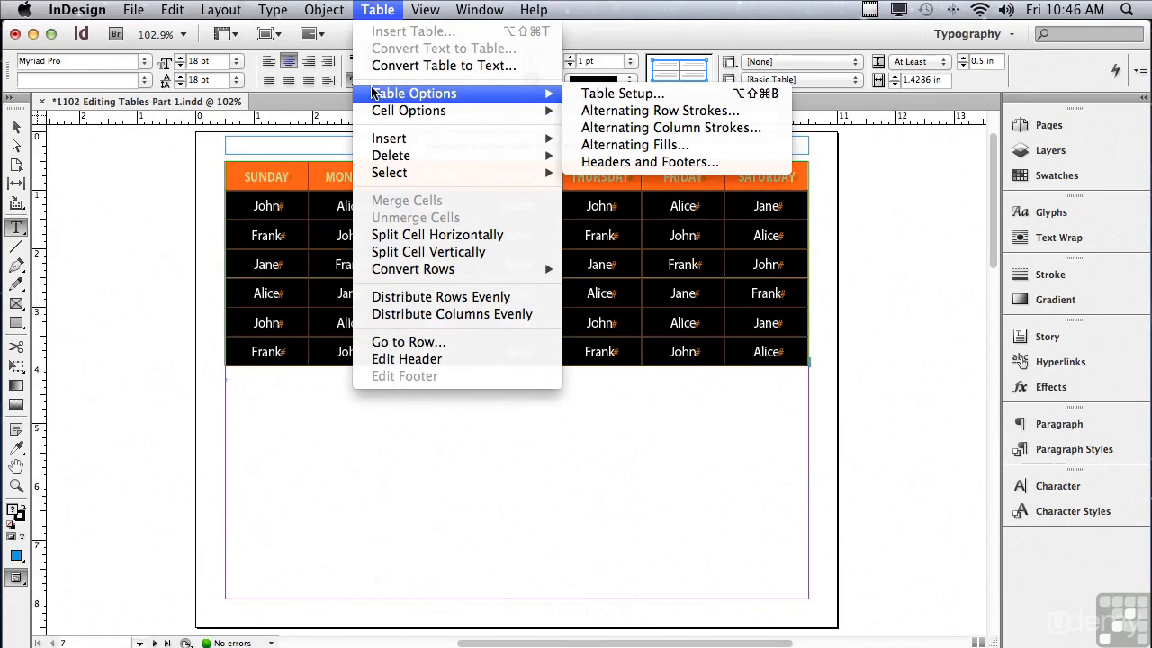
{"action": "left_click", "coordinate": [593, 149]}
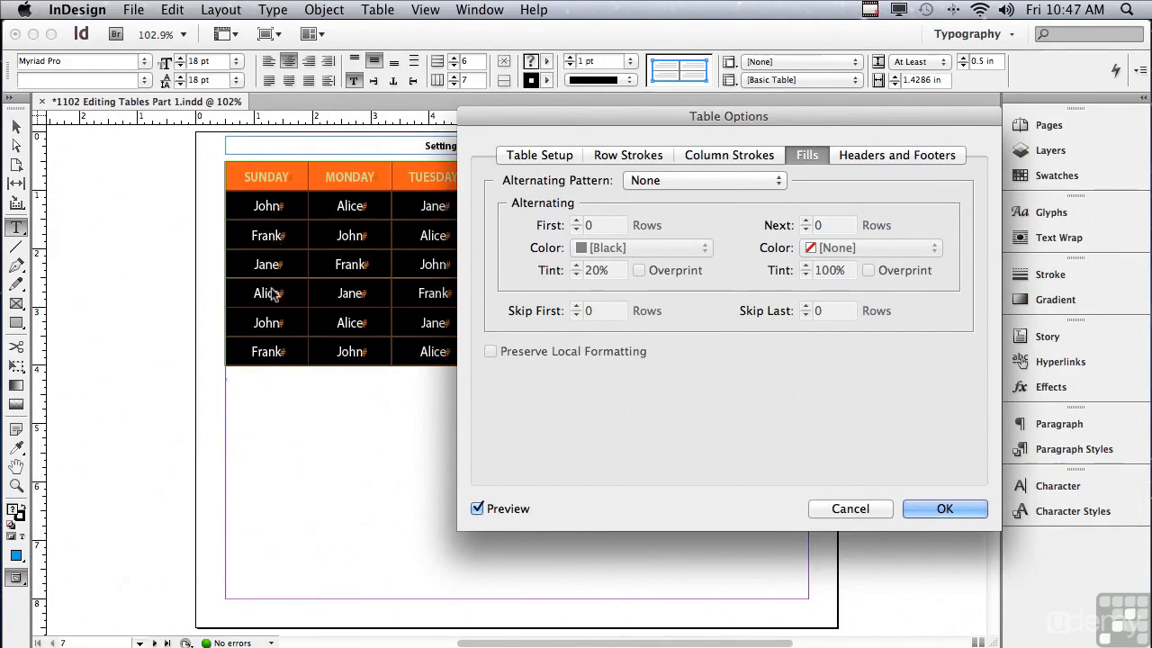
{"action": "left_click", "coordinate": [655, 180]}
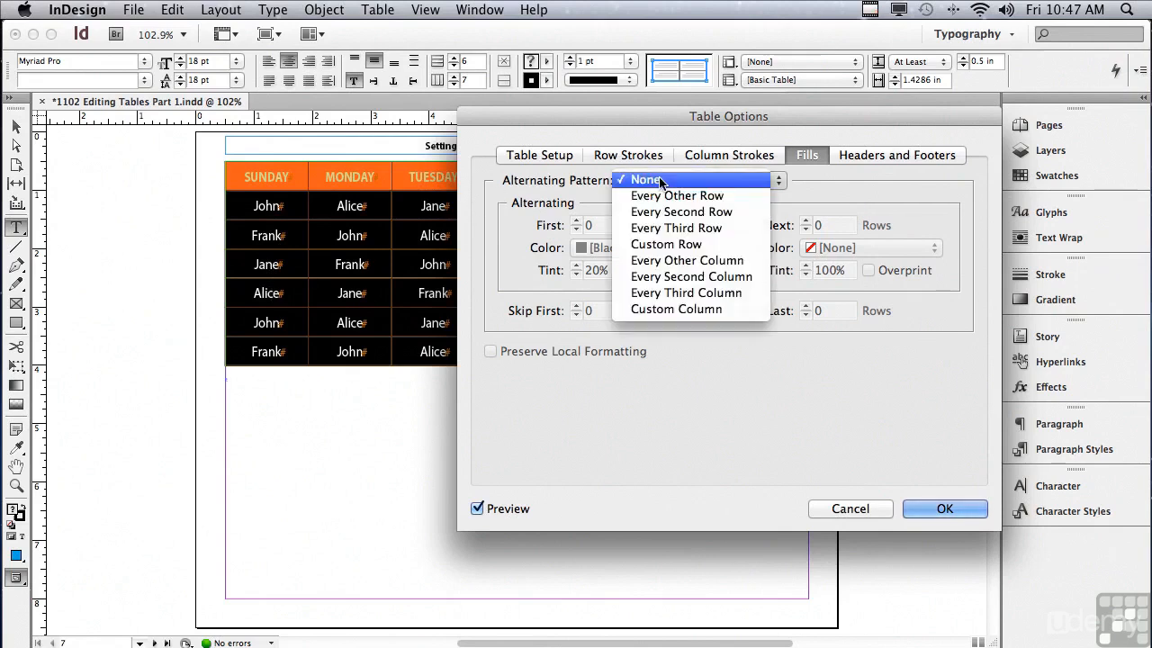
{"action": "left_click", "coordinate": [658, 197]}
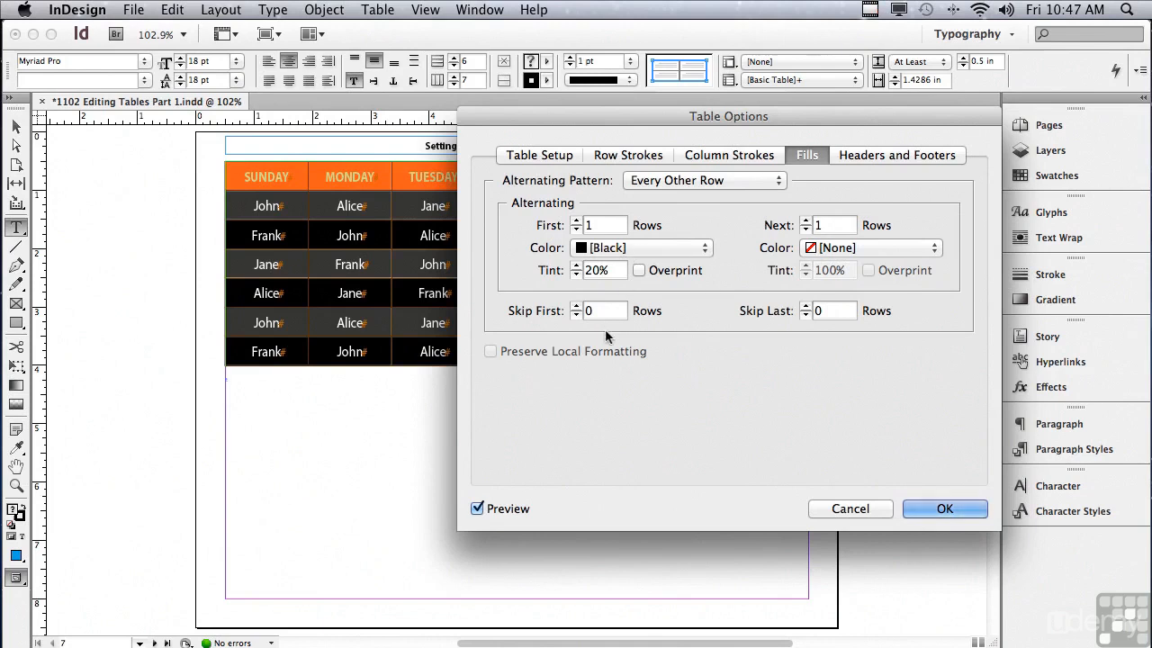
Step: Set the first alternating fill color to the yellow swatch C=0 M=0 Y=100 K=0 at 20% tint and skip the first 1 row
{"action": "left_click", "coordinate": [591, 250]}
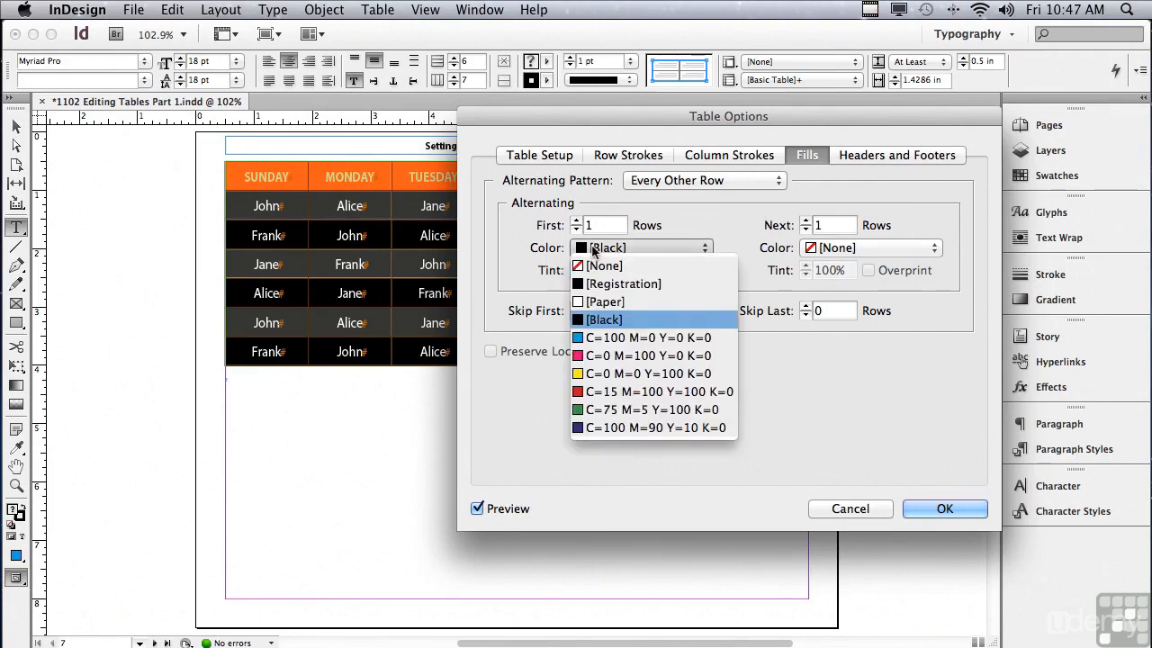
{"action": "left_click", "coordinate": [590, 371]}
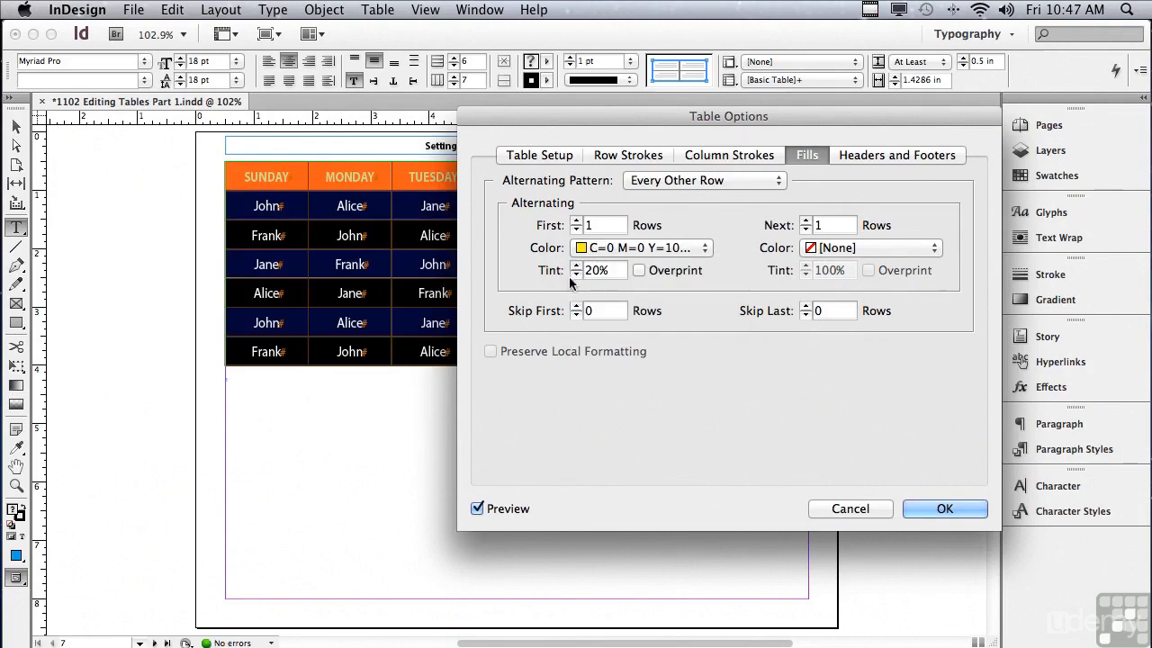
{"action": "left_click_drag", "start_coordinate": [613, 271], "coordinate": [554, 269]}
{"action": "left_click", "coordinate": [576, 306]}
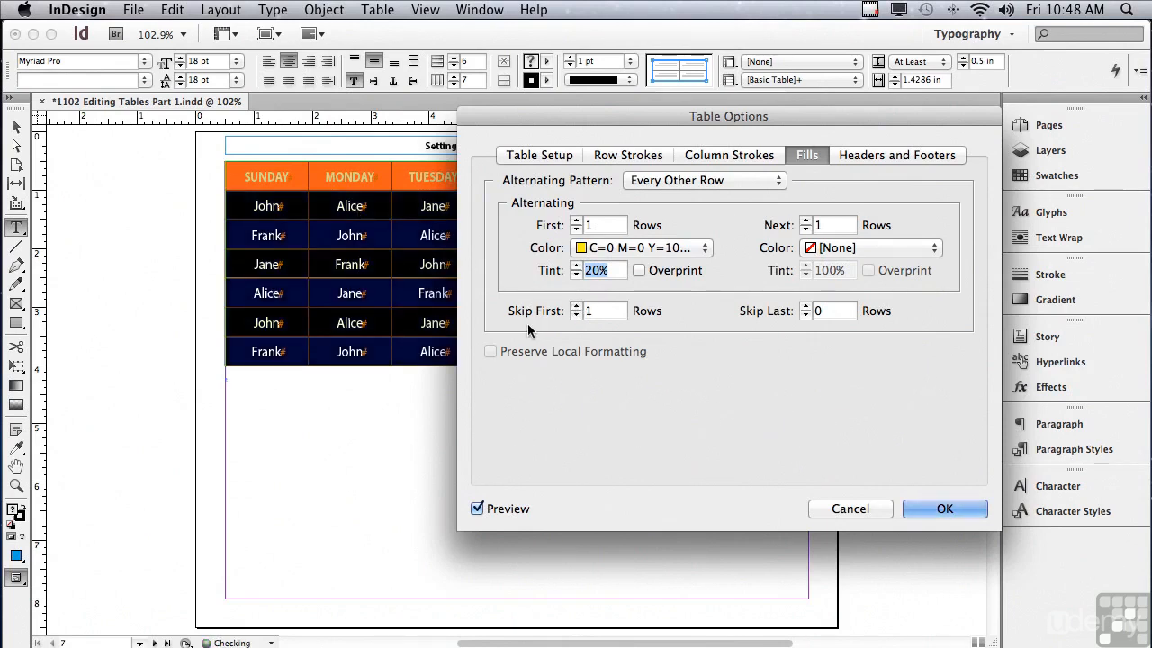
{"action": "key", "text": "Tab"}
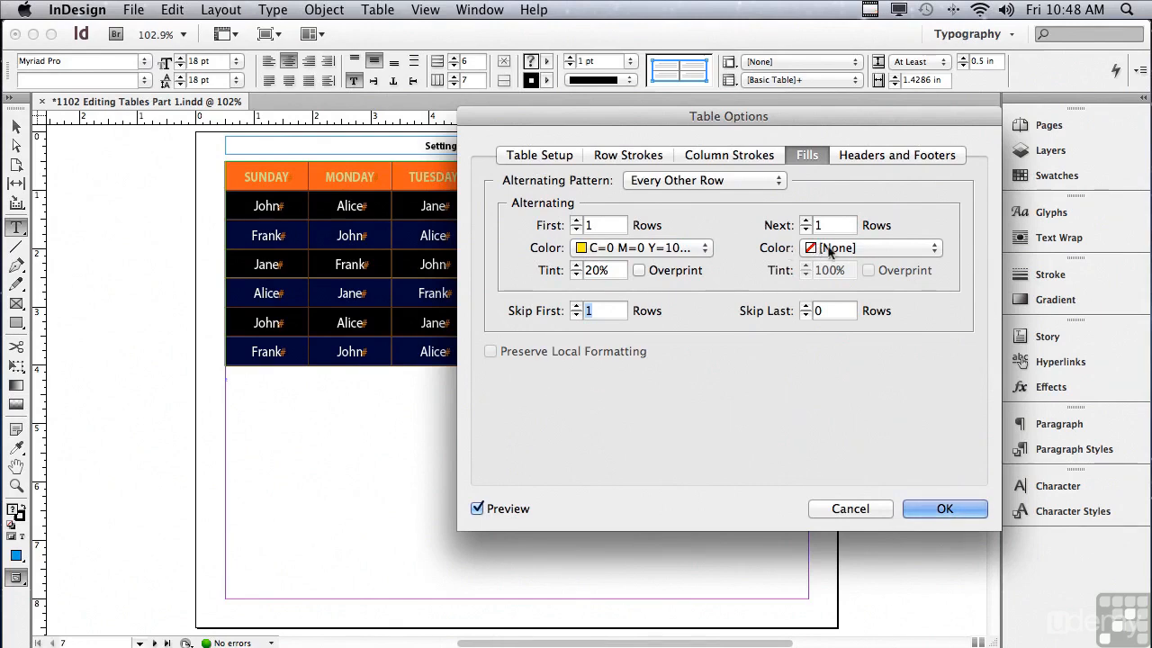
Step: Set the next alternating row color to [Paper], apply the fills, and preview the deselected table without frame edges and hidden characters
{"action": "left_click", "coordinate": [829, 249]}
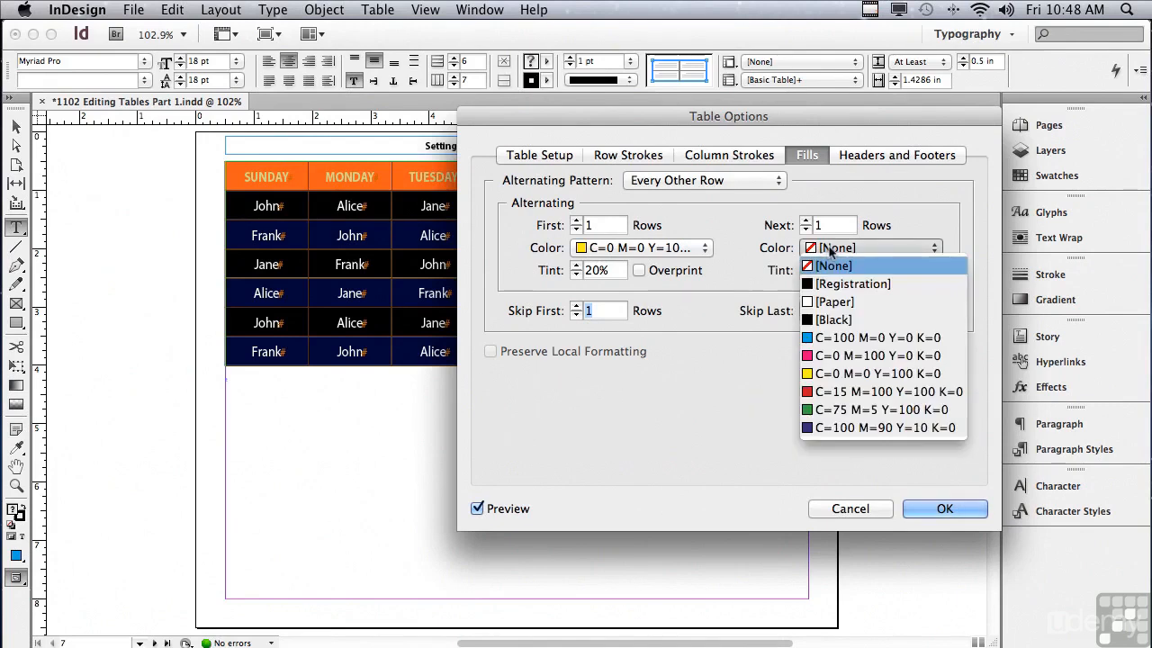
{"action": "left_click", "coordinate": [829, 303]}
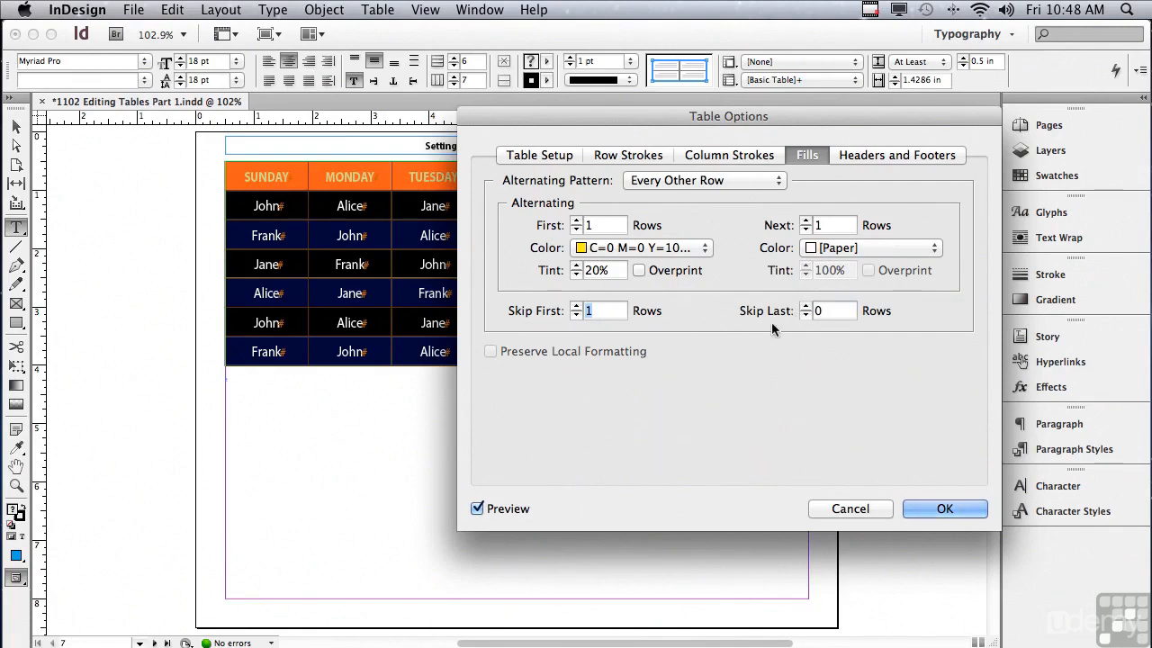
{"action": "left_click", "coordinate": [925, 508]}
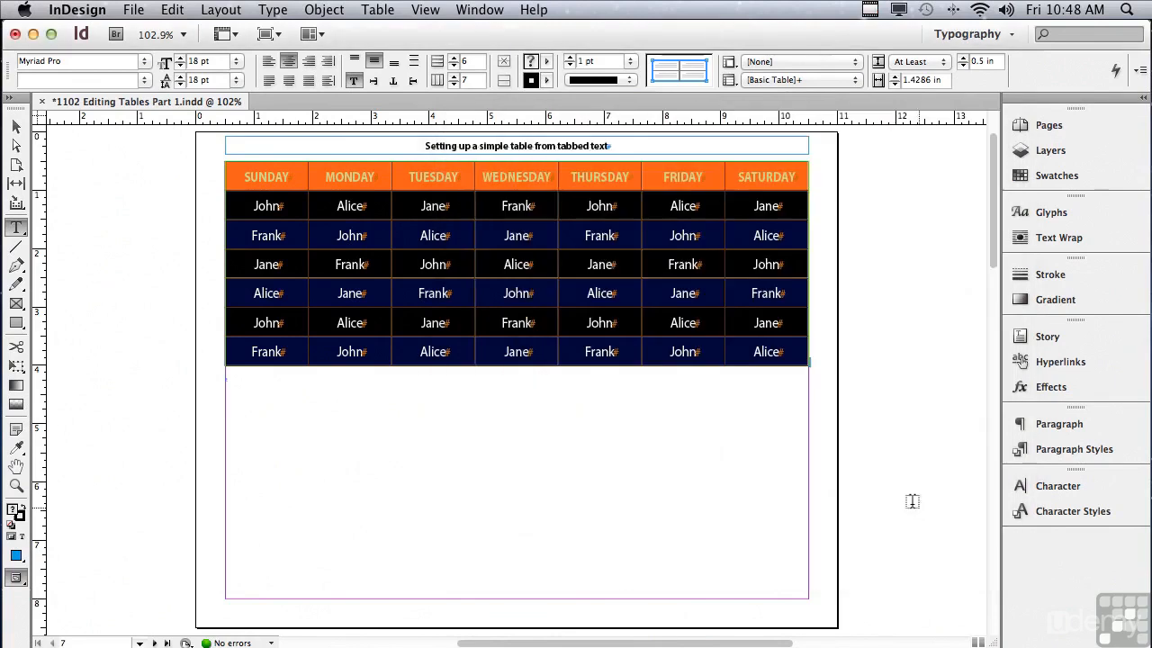
{"action": "left_click", "coordinate": [130, 176]}
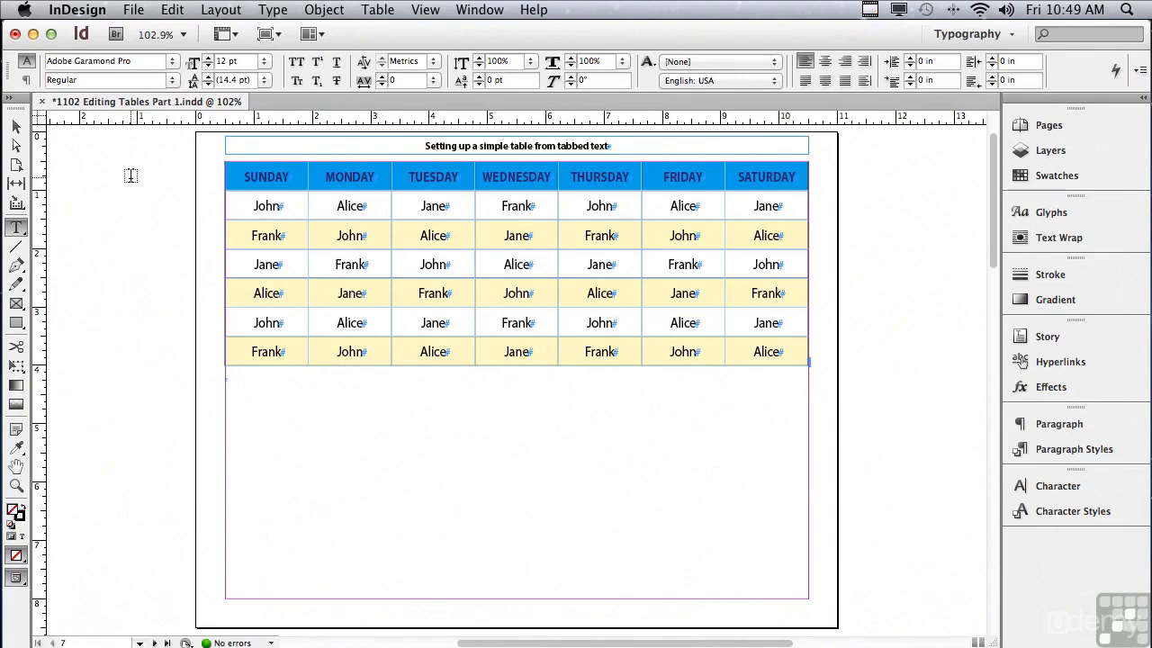
{"action": "key", "text": "w"}
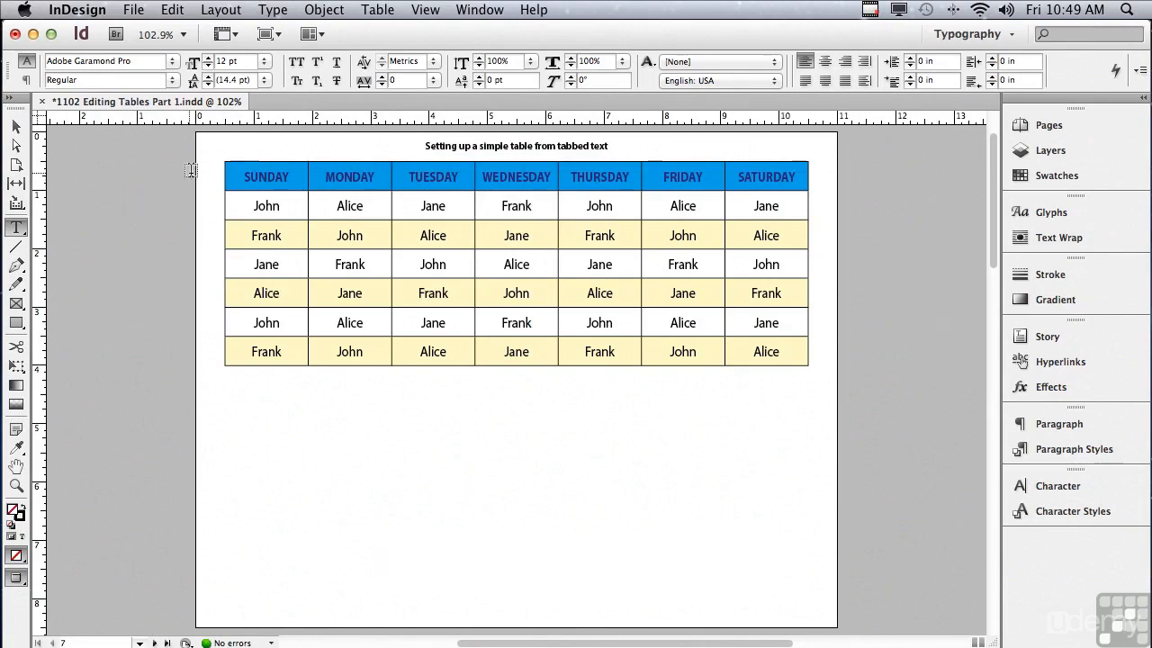
Step: Set only the inner horizontal strokes of the table's body rows to a 0 pt weight and deselect the table
{"action": "left_click_drag", "start_coordinate": [224, 198], "coordinate": [216, 367]}
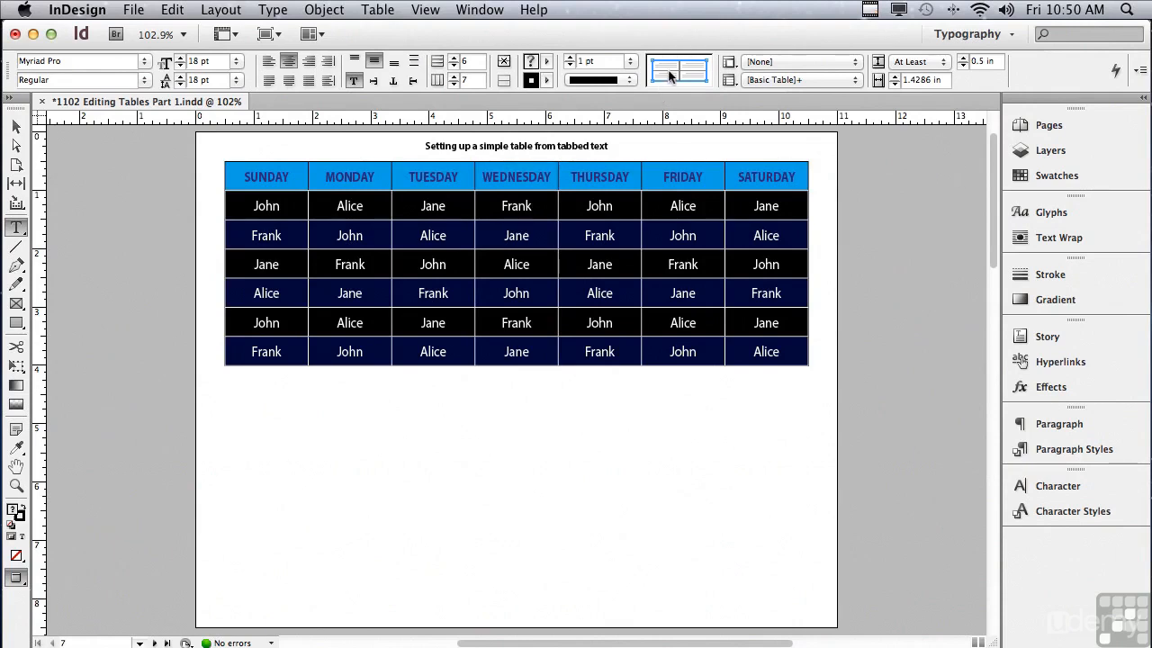
{"action": "right_click", "coordinate": [670, 75]}
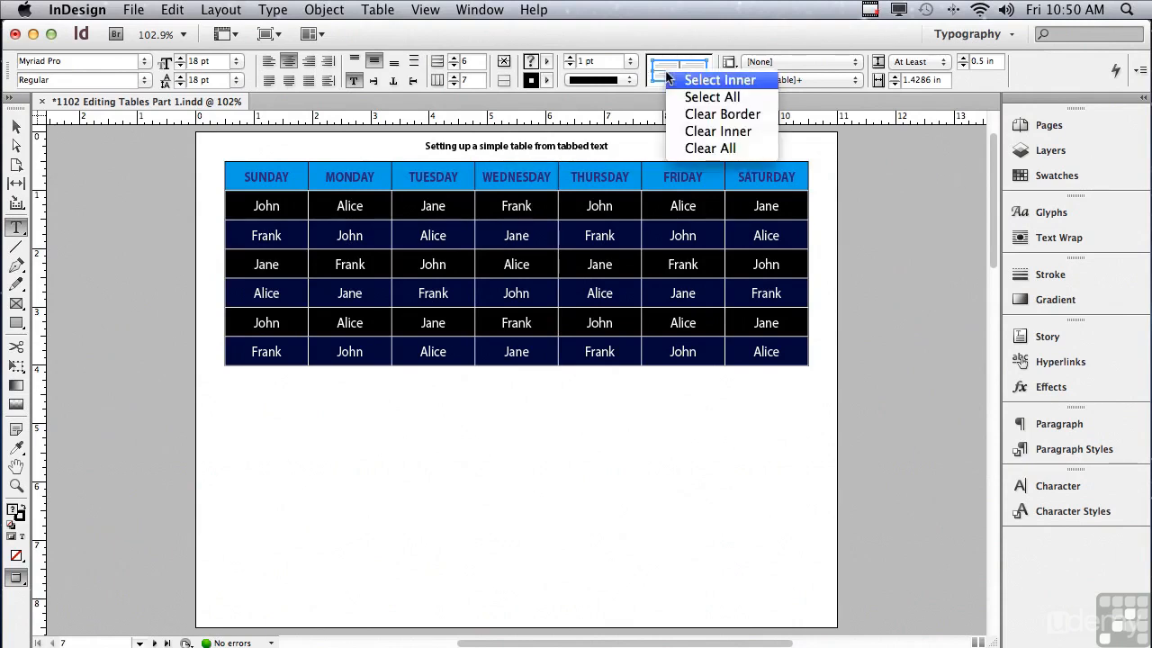
{"action": "left_click", "coordinate": [681, 147]}
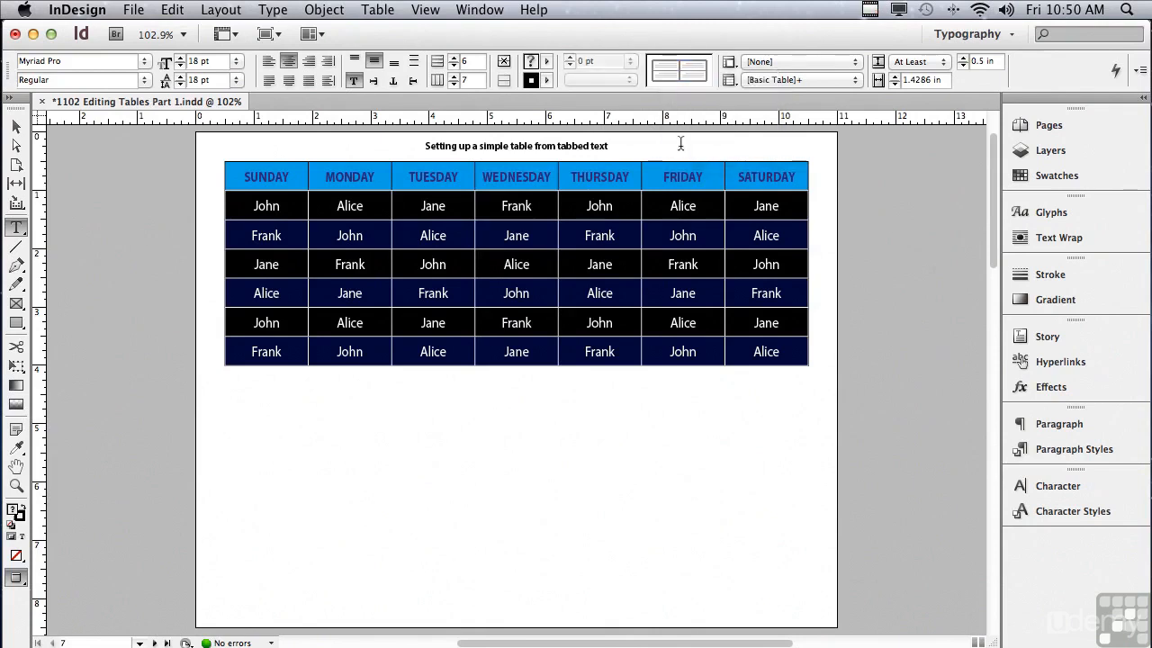
{"action": "triple_click", "coordinate": [668, 75]}
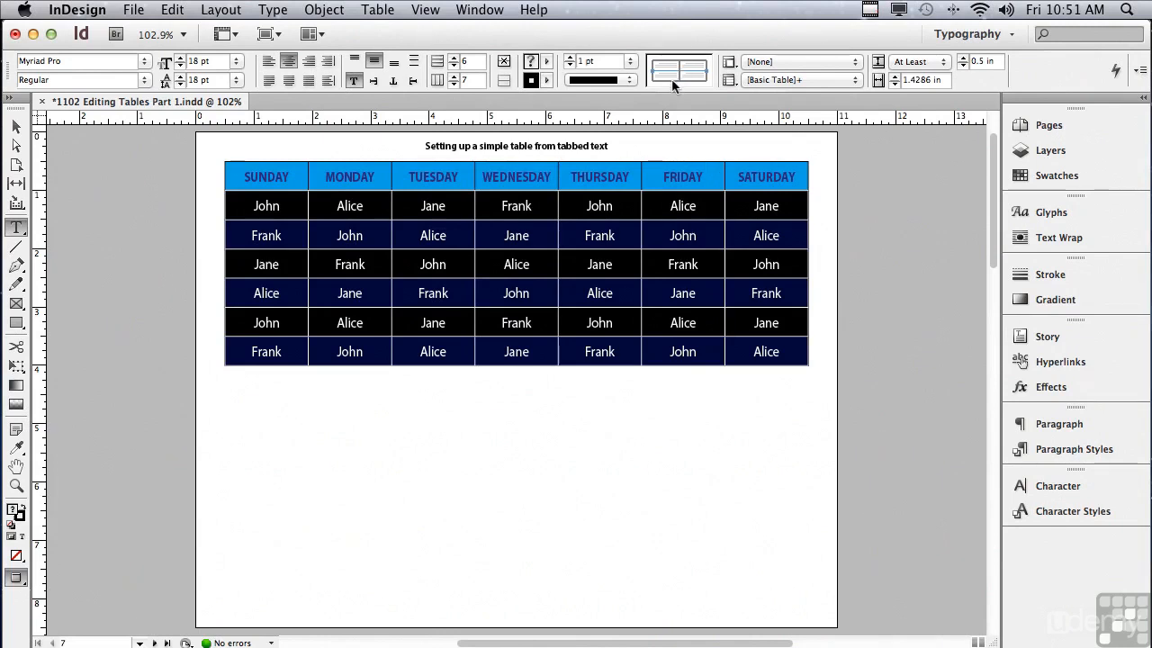
{"action": "left_click", "coordinate": [1042, 279]}
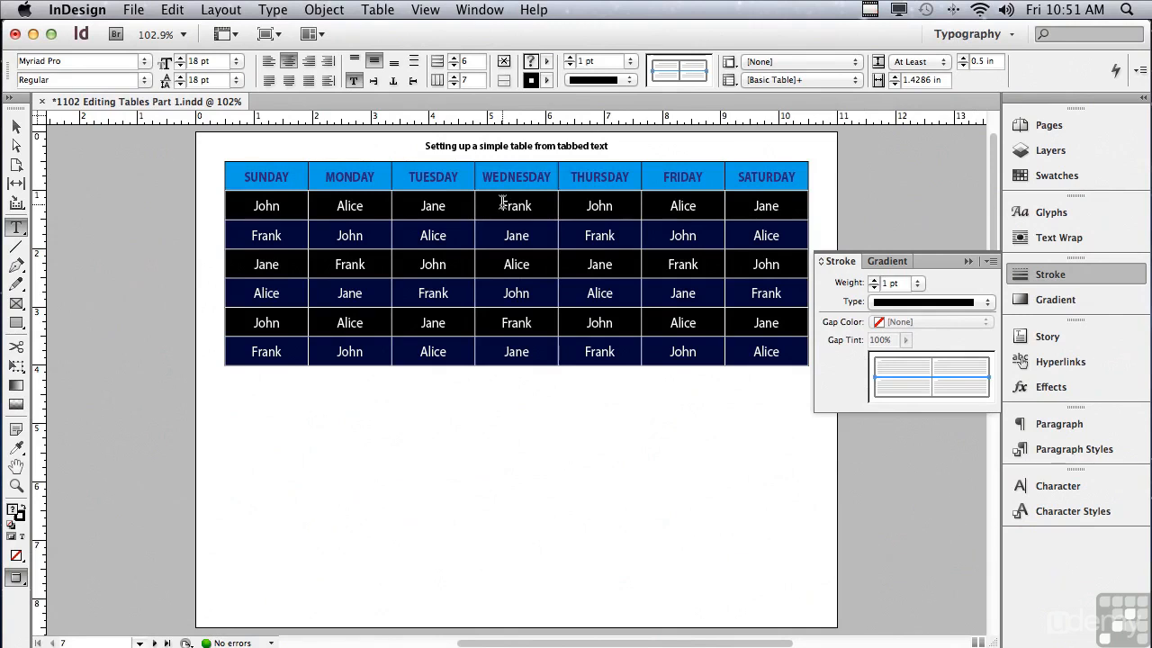
{"action": "left_click", "coordinate": [874, 287]}
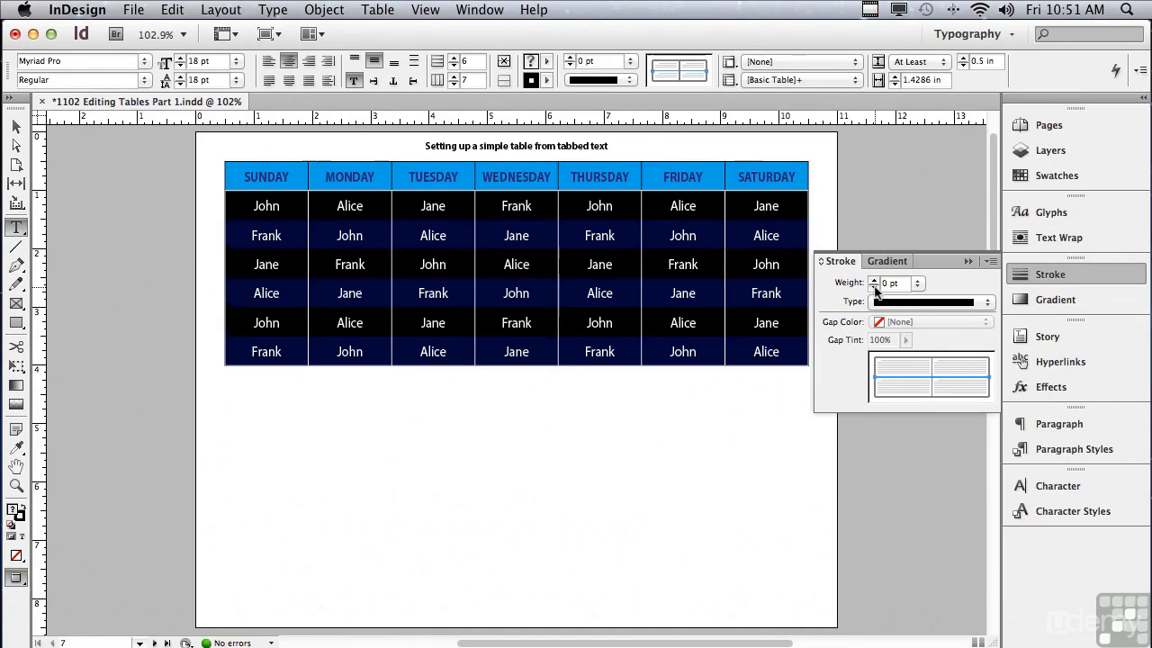
{"action": "left_click", "coordinate": [968, 262]}
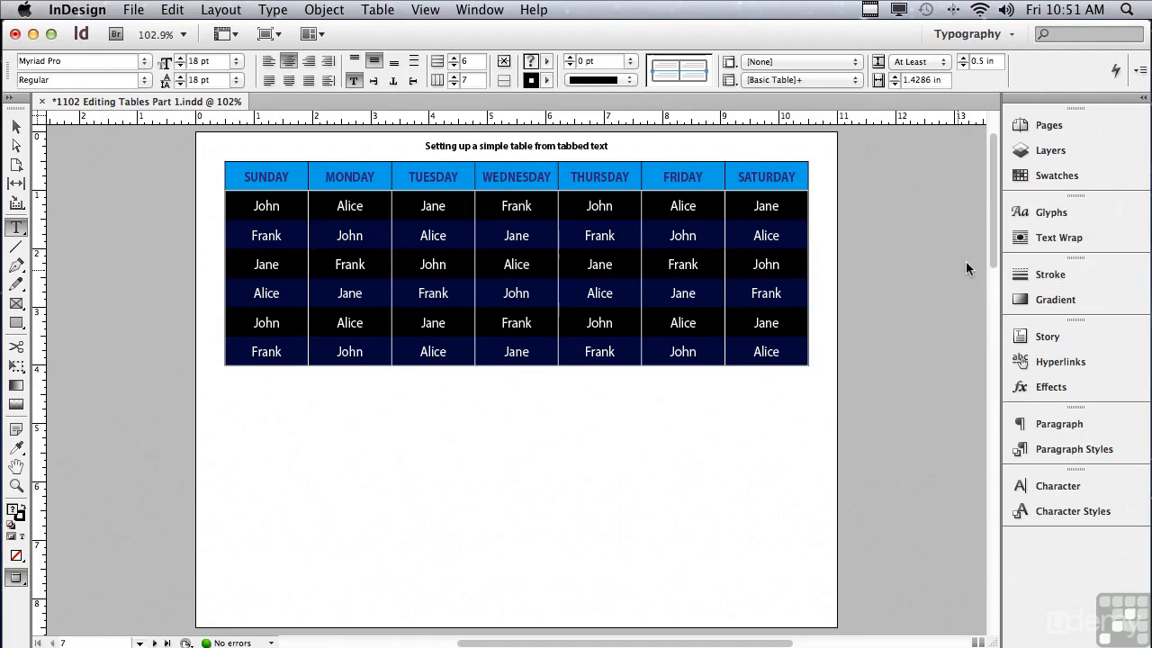
{"action": "left_click", "coordinate": [157, 188]}
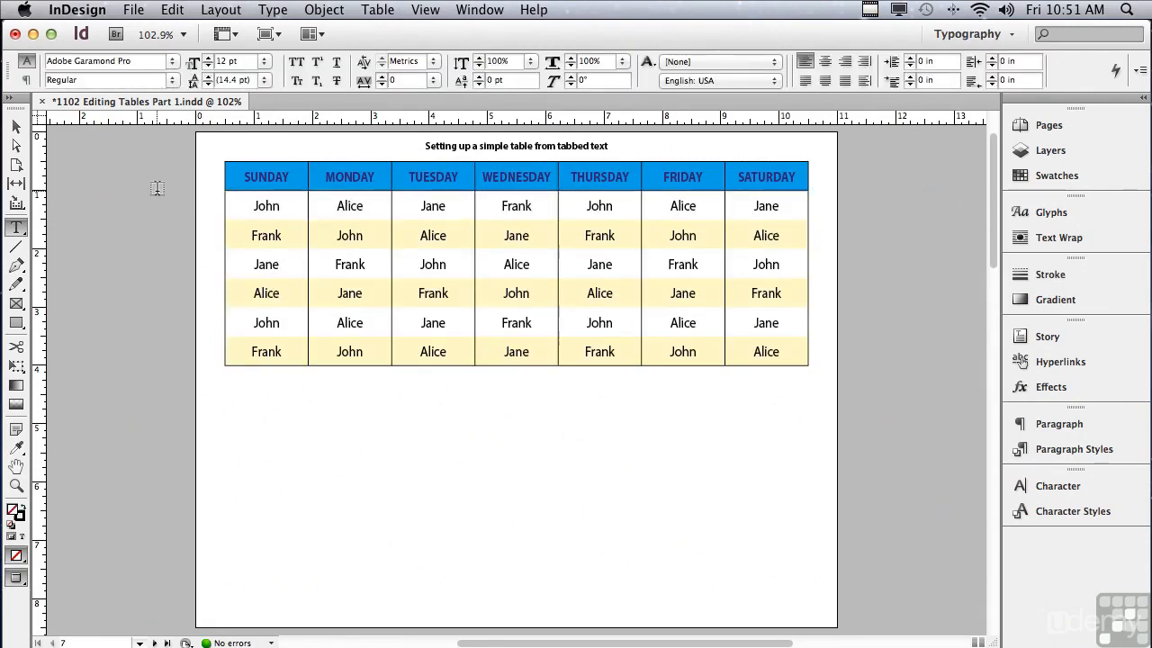